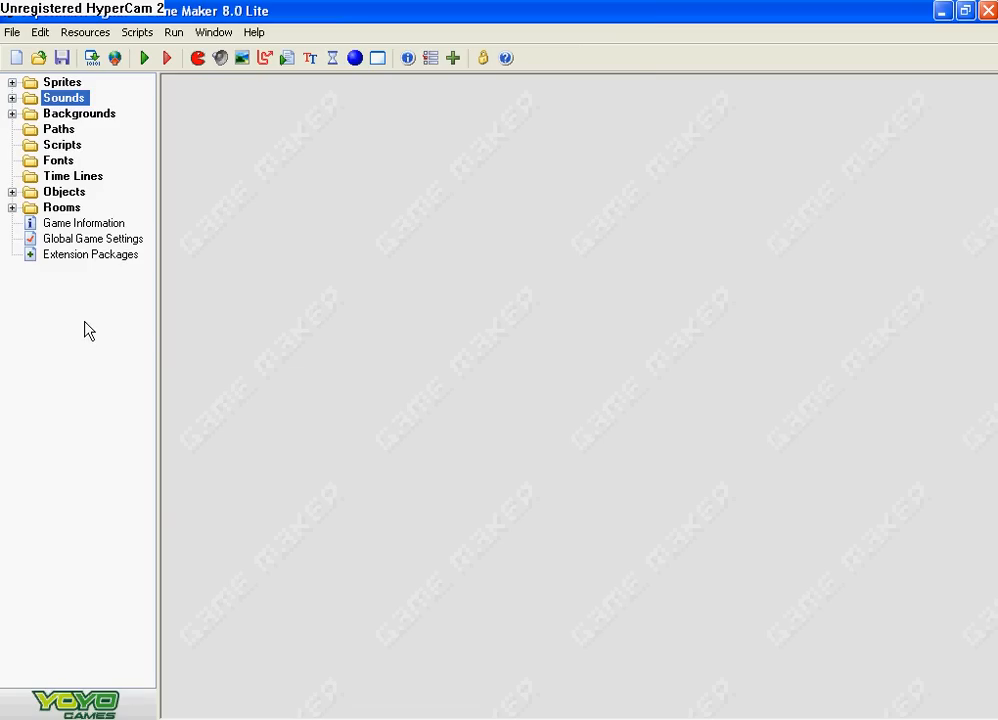
- Create a new sprite resource and name it coin
{"action": "left_click", "coordinate": [12, 82]}
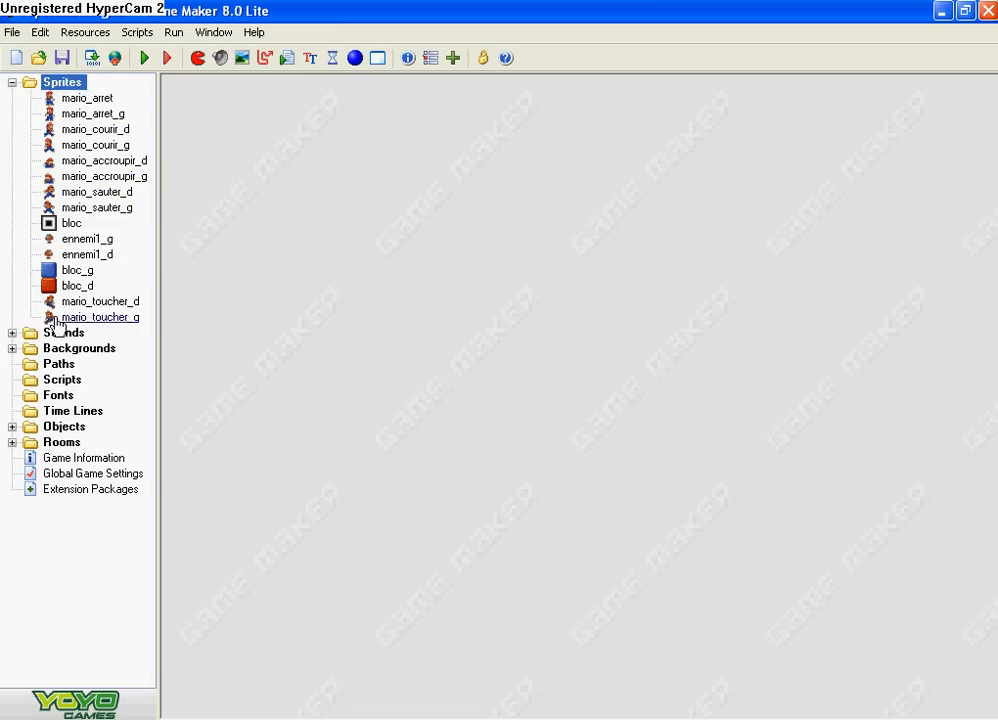
{"action": "left_click", "coordinate": [203, 63]}
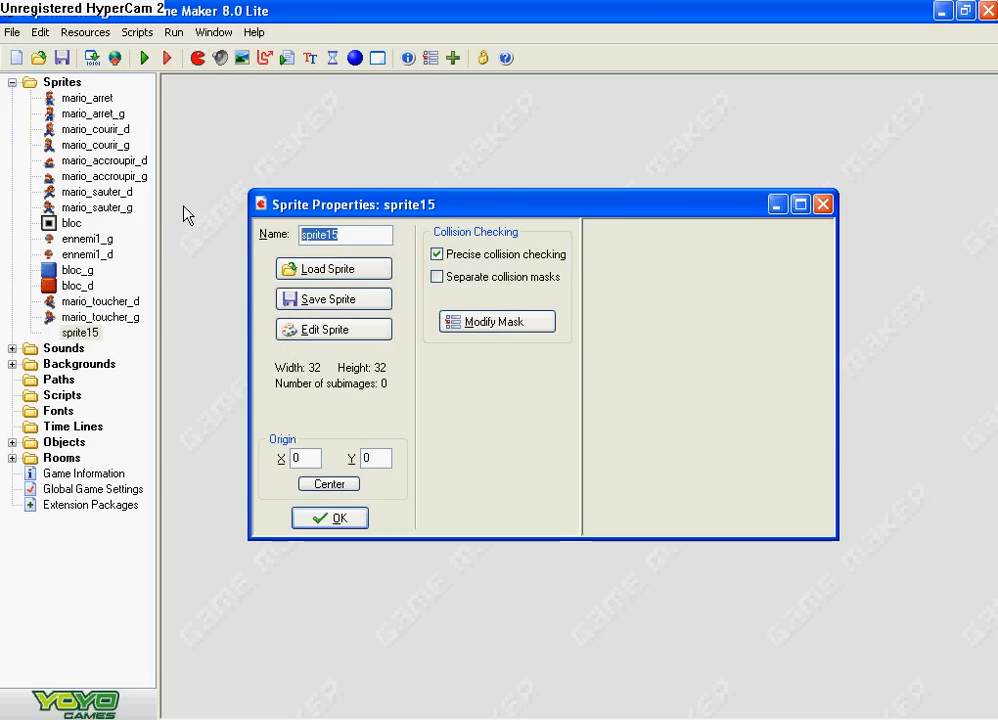
{"action": "type", "text": "coin"}
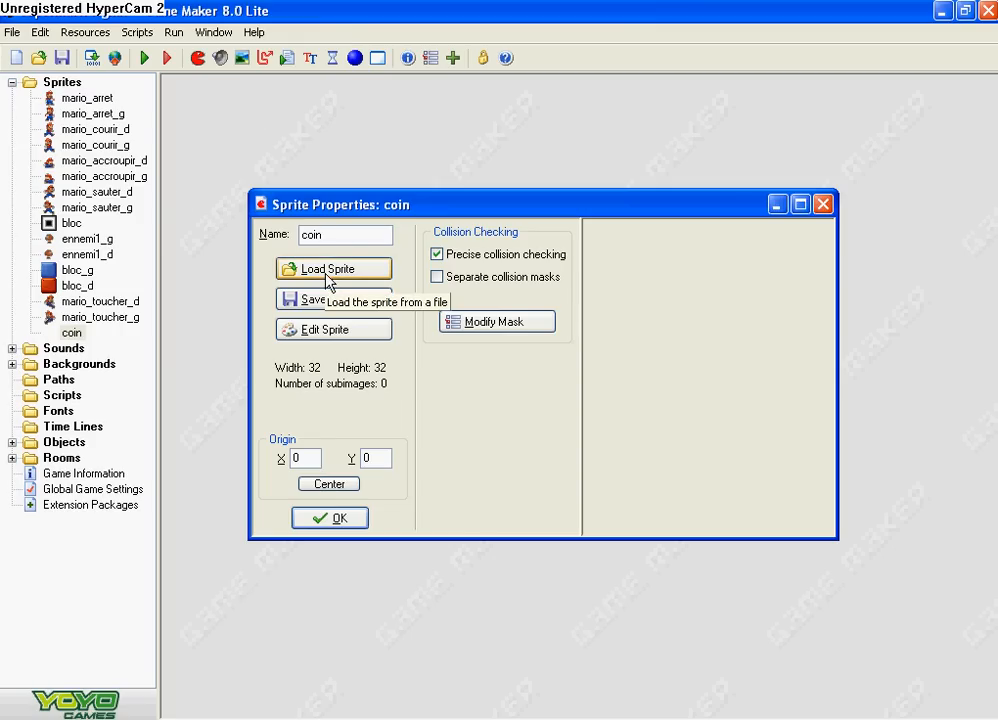
- Open the coin sprite for editing and load the mario14 image as the strip to create its frames from
{"action": "left_click", "coordinate": [350, 330]}
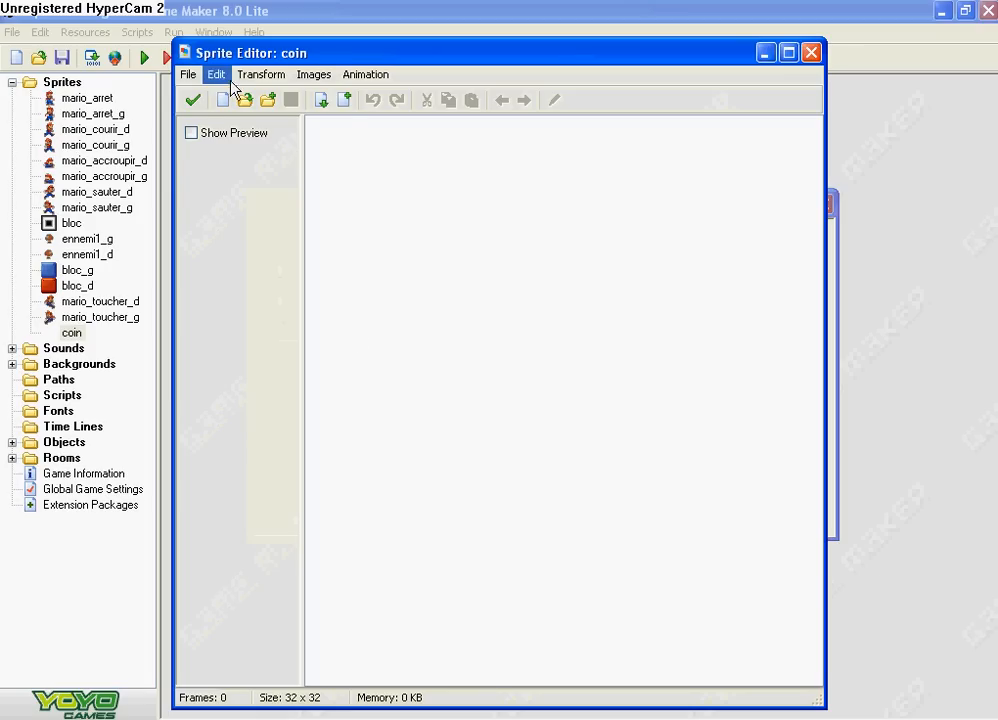
{"action": "left_click", "coordinate": [188, 75]}
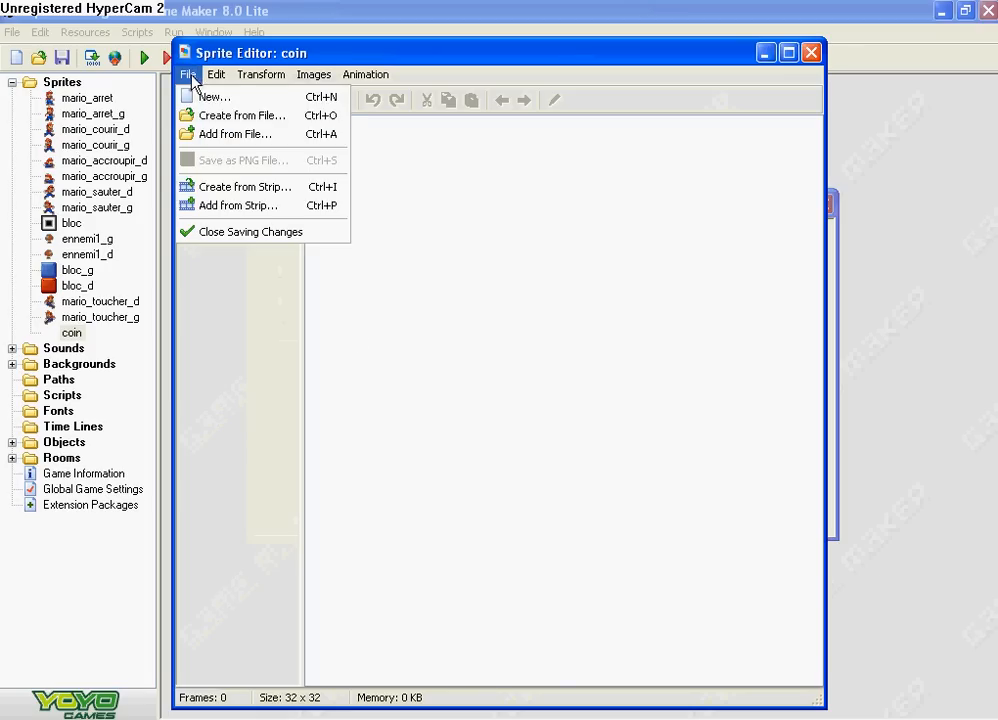
{"action": "left_click", "coordinate": [245, 188]}
{"action": "left_click", "coordinate": [368, 239]}
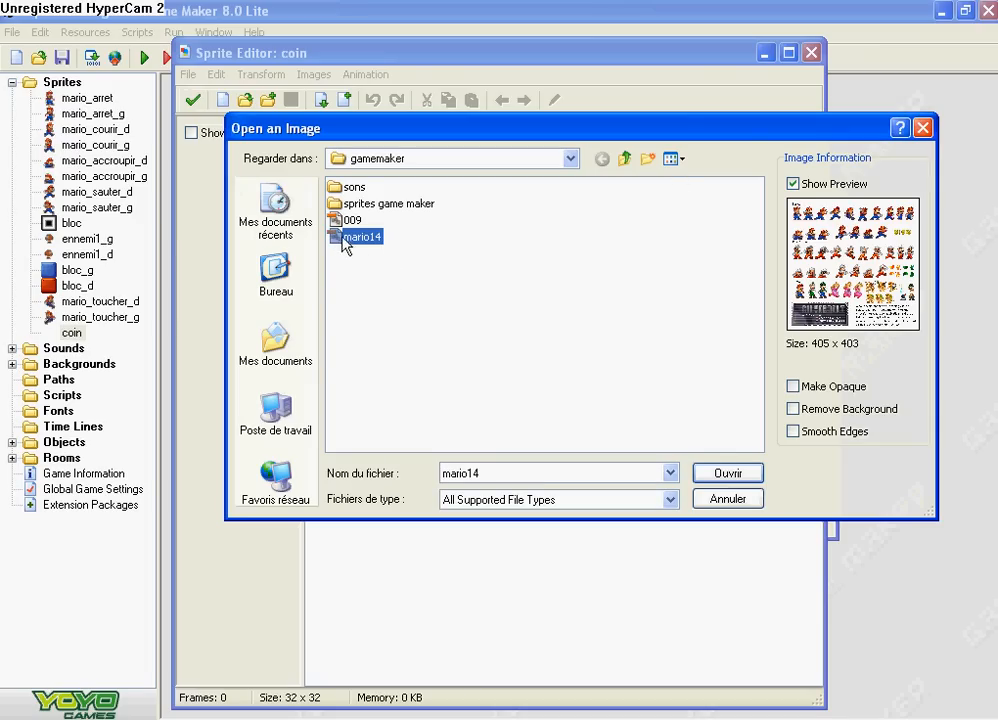
{"action": "double_click", "coordinate": [355, 237]}
{"action": "left_click", "coordinate": [757, 194]}
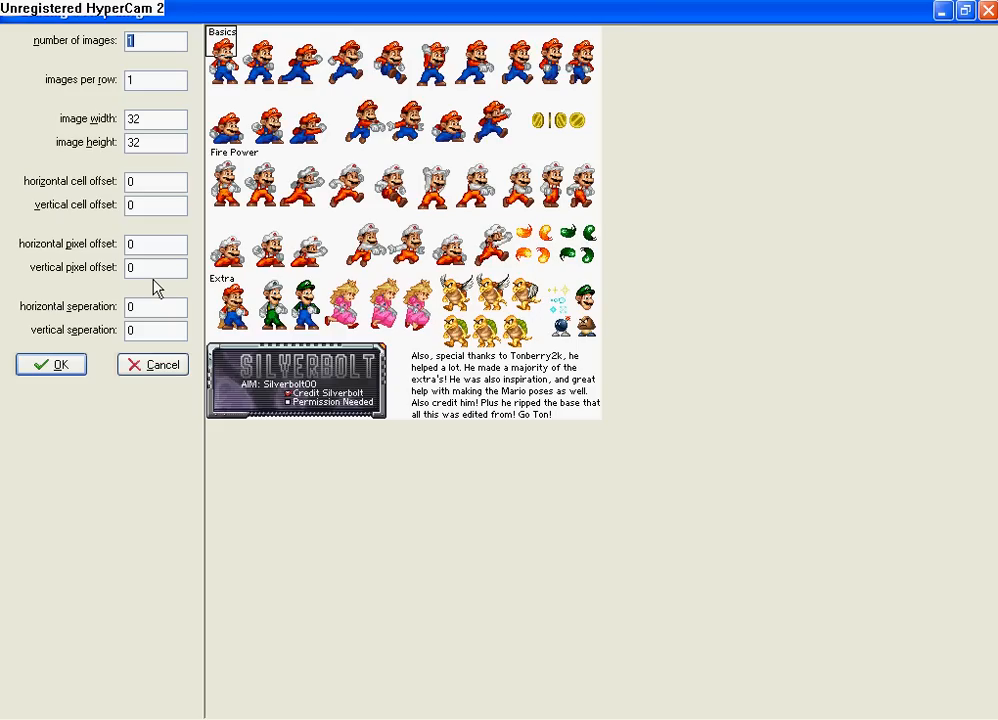
- Place the selection frame over the row of coins and set 4 images with 4 images per row
{"action": "left_click", "coordinate": [550, 126]}
{"action": "mouse_move", "coordinate": [550, 124]}
{"action": "left_mouse_down"}
{"action": "mouse_move", "coordinate": [525, 103]}
{"action": "mouse_move", "coordinate": [544, 129]}
{"action": "left_mouse_up"}
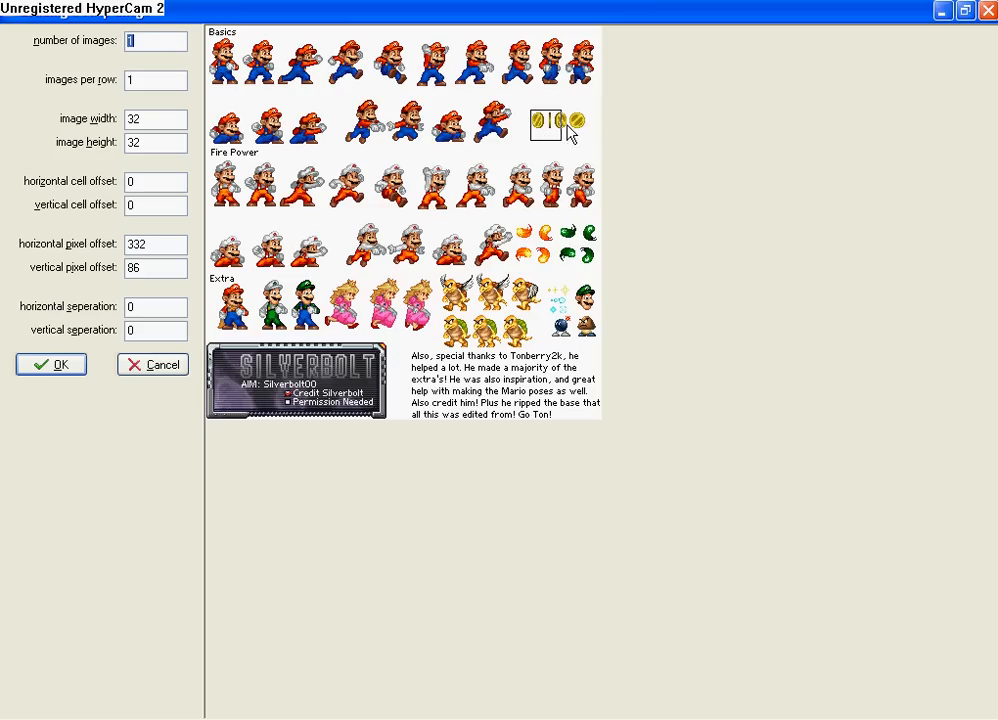
{"action": "type", "text": "4"}
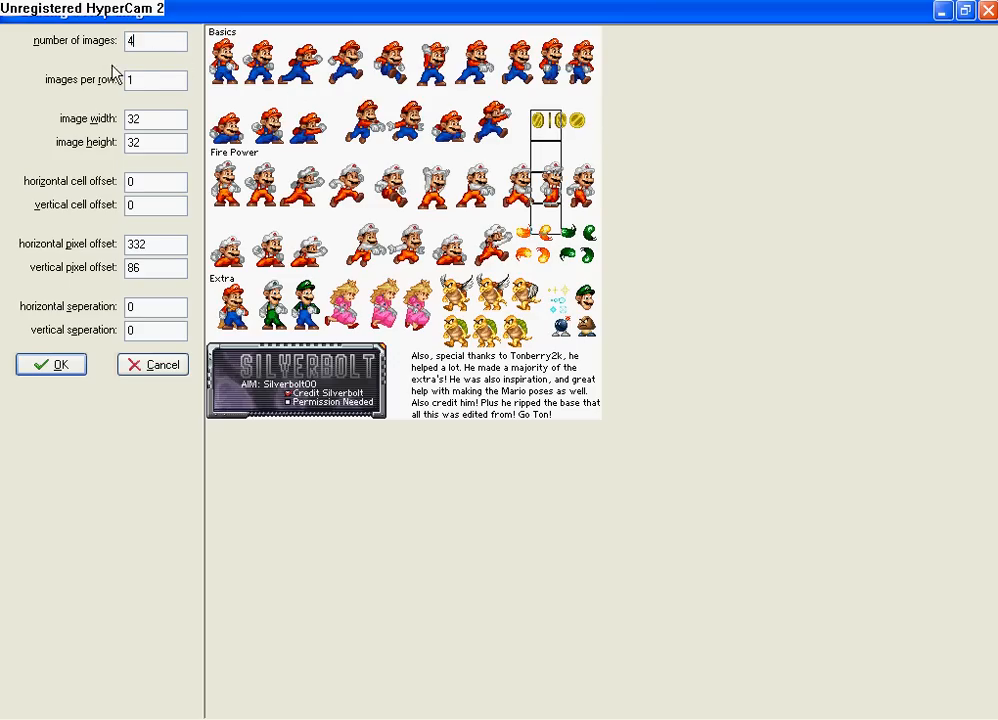
{"action": "double_click", "coordinate": [142, 82]}
{"action": "type", "text": "4"}
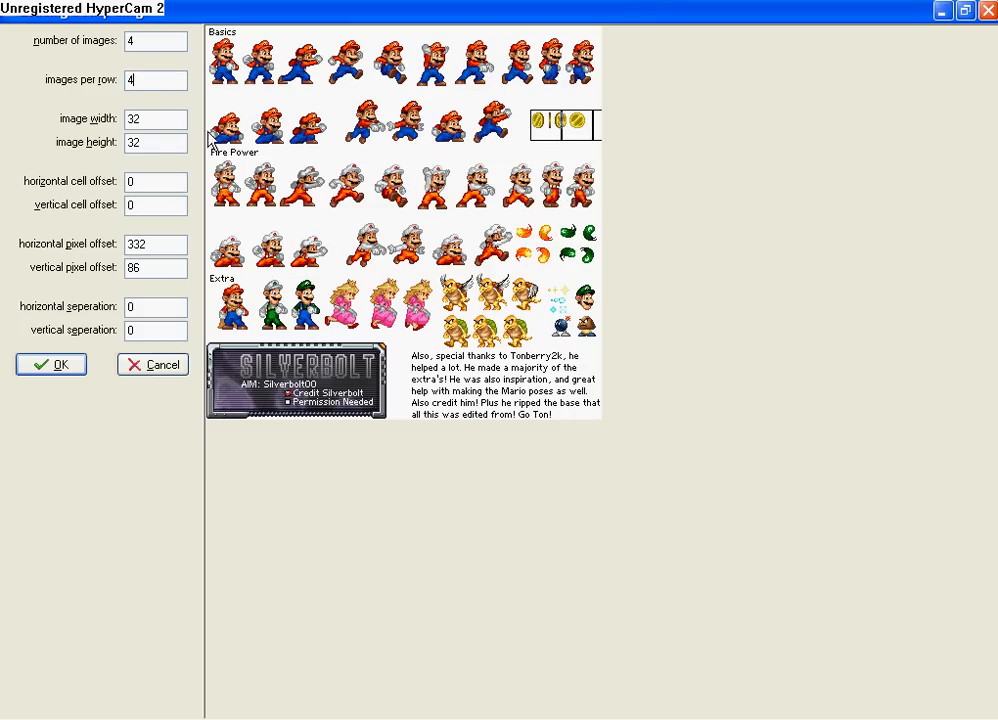
- Set the image width to 16 and the image height to 20 for the strip selection
{"action": "left_click_drag", "start_coordinate": [149, 122], "coordinate": [10, 118]}
{"action": "type", "text": "10"}
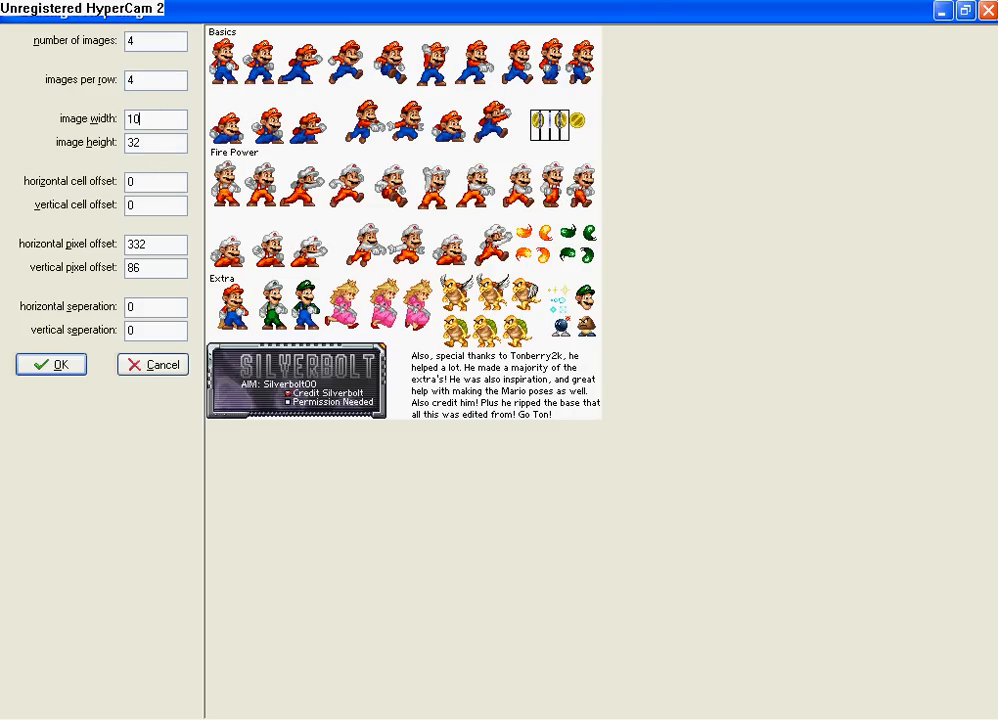
{"action": "left_click_drag", "start_coordinate": [140, 118], "coordinate": [28, 105]}
{"action": "type", "text": "16"}
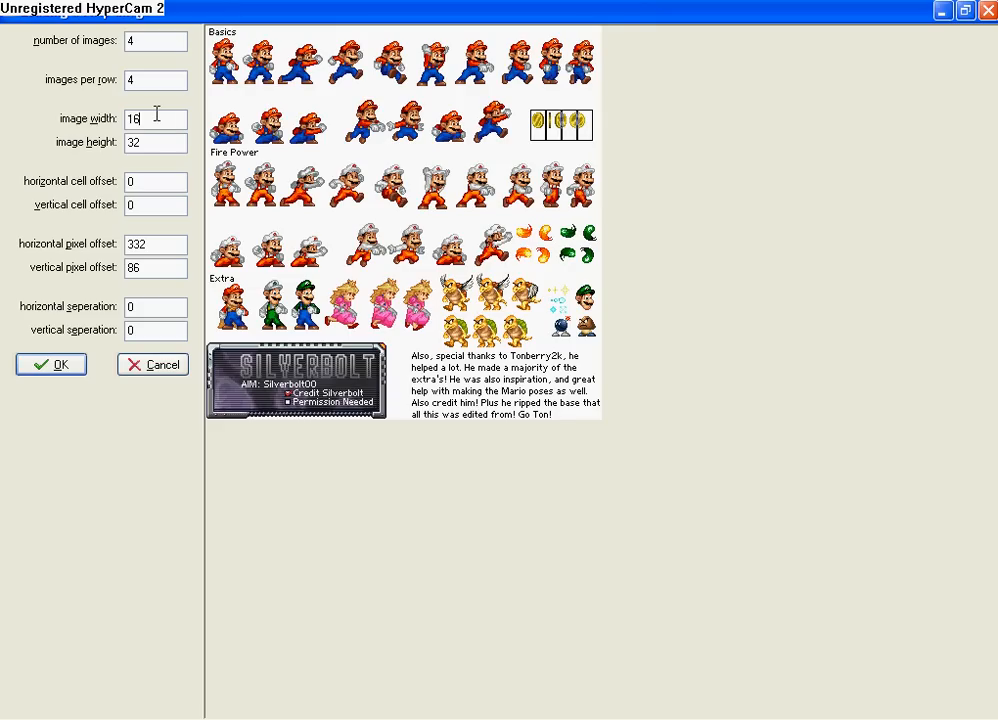
{"action": "key", "text": "Tab"}
{"action": "type", "text": "16"}
{"action": "left_click_drag", "start_coordinate": [151, 147], "coordinate": [25, 136]}
{"action": "type", "text": "18"}
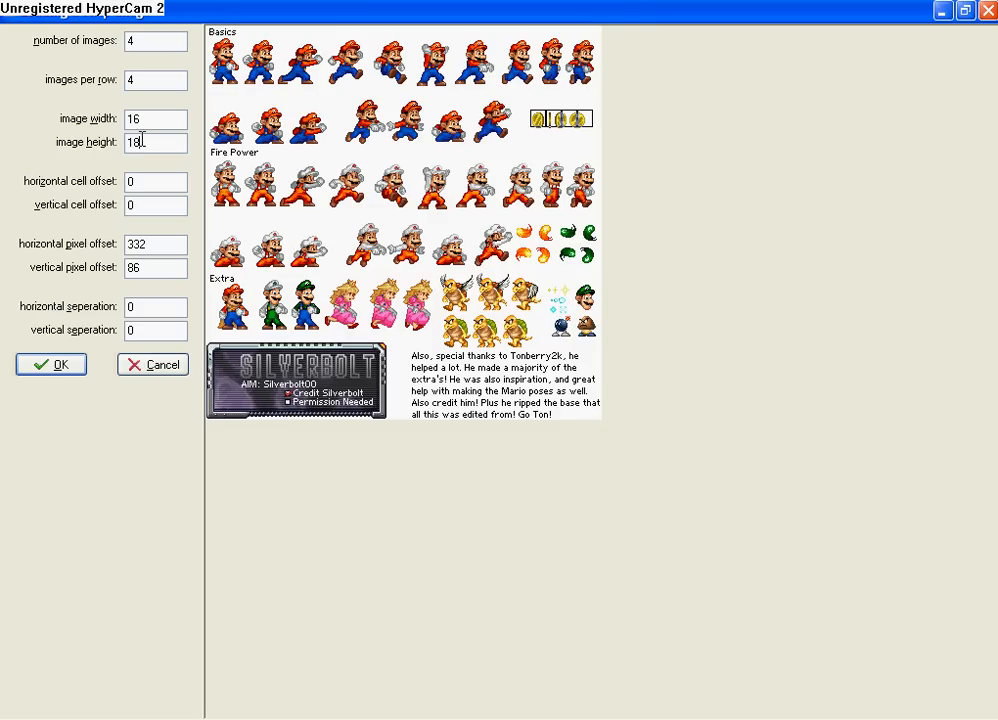
{"action": "left_click_drag", "start_coordinate": [141, 142], "coordinate": [55, 135]}
{"action": "type", "text": "20"}
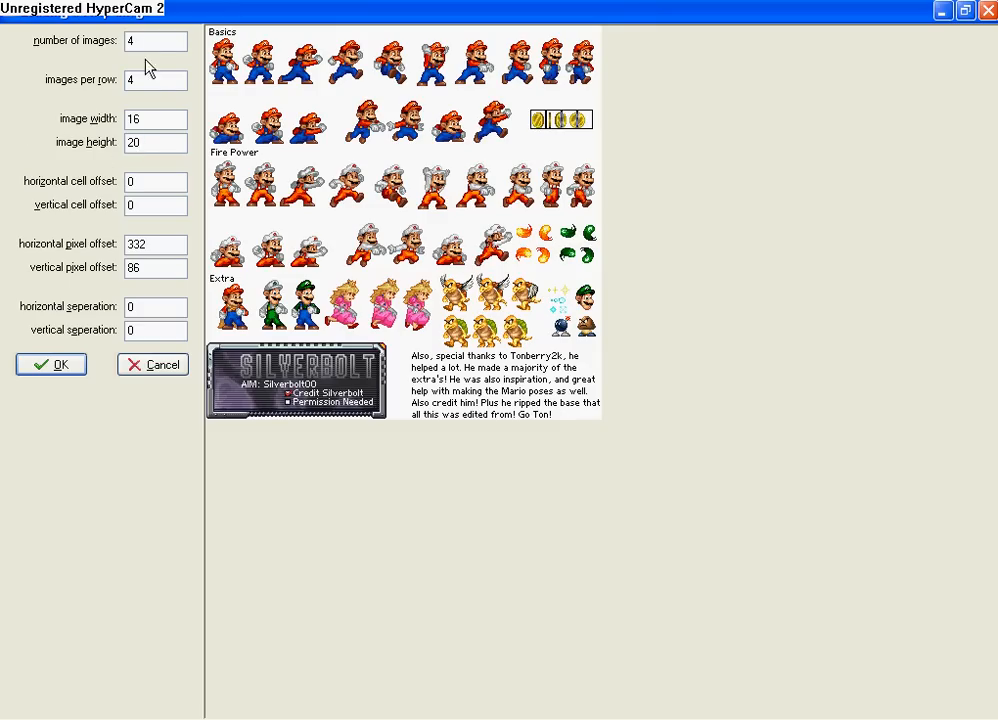
- Reduce the number of images to 1 and test the selection frame on the first and last coins
{"action": "left_click_drag", "start_coordinate": [146, 42], "coordinate": [15, 28]}
{"action": "type", "text": "1"}
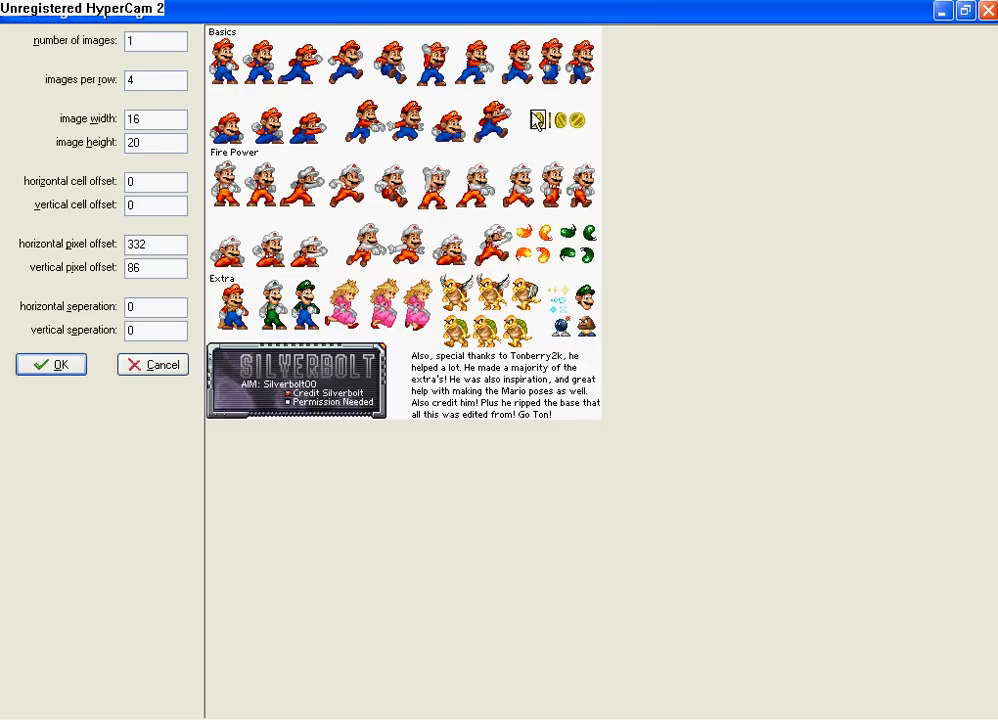
{"action": "left_click", "coordinate": [537, 121]}
{"action": "left_click", "coordinate": [537, 121]}
{"action": "left_click", "coordinate": [537, 119]}
{"action": "left_click", "coordinate": [537, 120]}
{"action": "left_click", "coordinate": [574, 116]}
{"action": "left_click", "coordinate": [577, 120]}
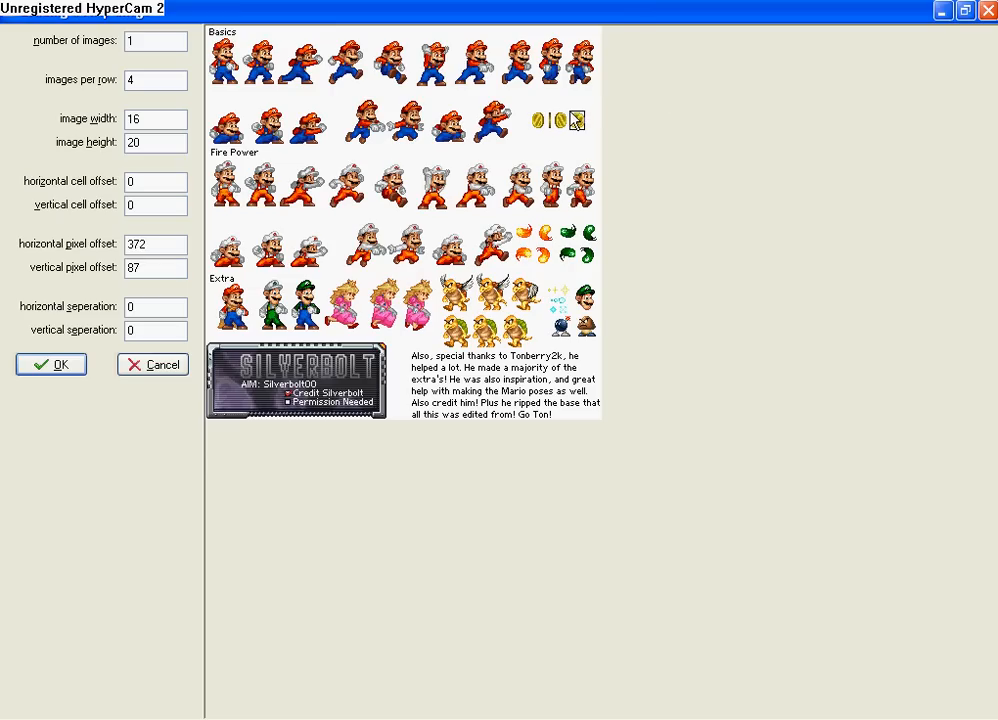
{"action": "left_click", "coordinate": [577, 121]}
- Set the image width of the strip selection to 20
{"action": "key", "text": "Tab"}
{"action": "key", "text": "Tab"}
{"action": "type", "text": "02"}
{"action": "double_click", "coordinate": [147, 118]}
{"action": "type", "text": "20"}
- Frame the first coin at pixel offset 330, 87 and import it as the sprite's first image
{"action": "left_click", "coordinate": [558, 120]}
{"action": "left_click", "coordinate": [538, 119]}
{"action": "left_click", "coordinate": [539, 119]}
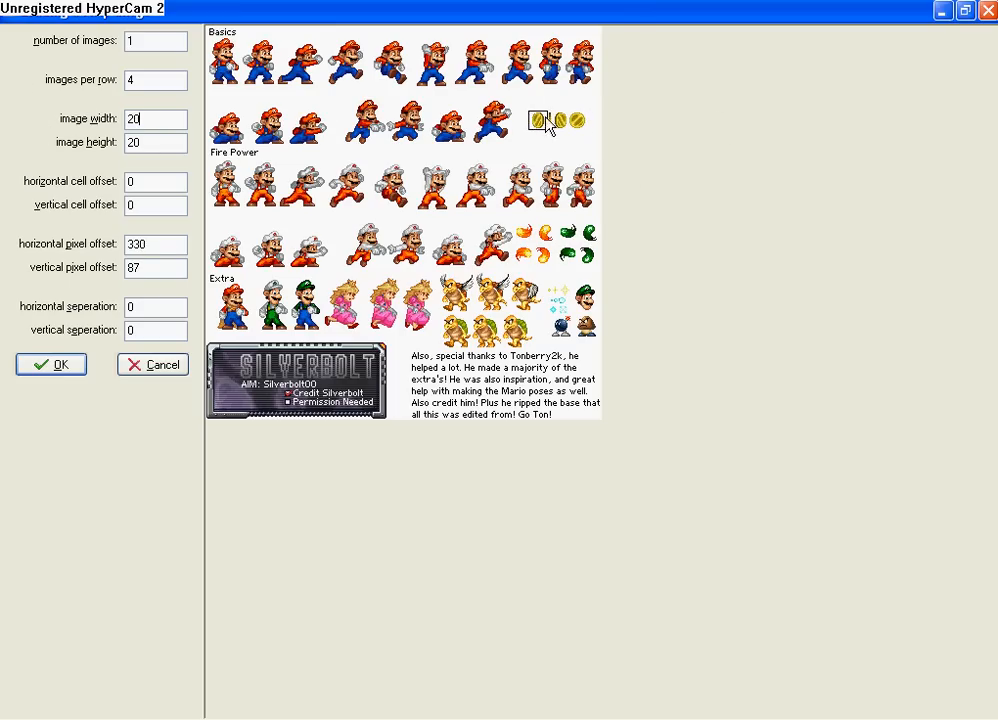
{"action": "left_click", "coordinate": [546, 122]}
{"action": "left_click", "coordinate": [557, 120]}
{"action": "left_click", "coordinate": [556, 120]}
{"action": "left_click", "coordinate": [554, 120]}
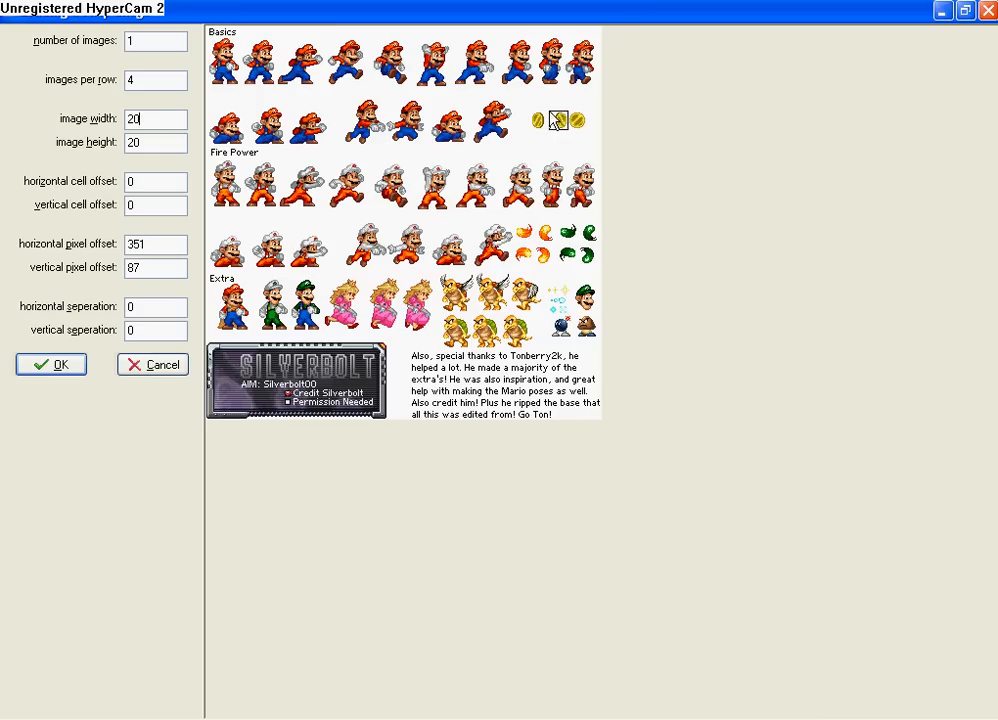
{"action": "left_click", "coordinate": [560, 121]}
{"action": "left_click", "coordinate": [539, 120]}
{"action": "left_click", "coordinate": [537, 120]}
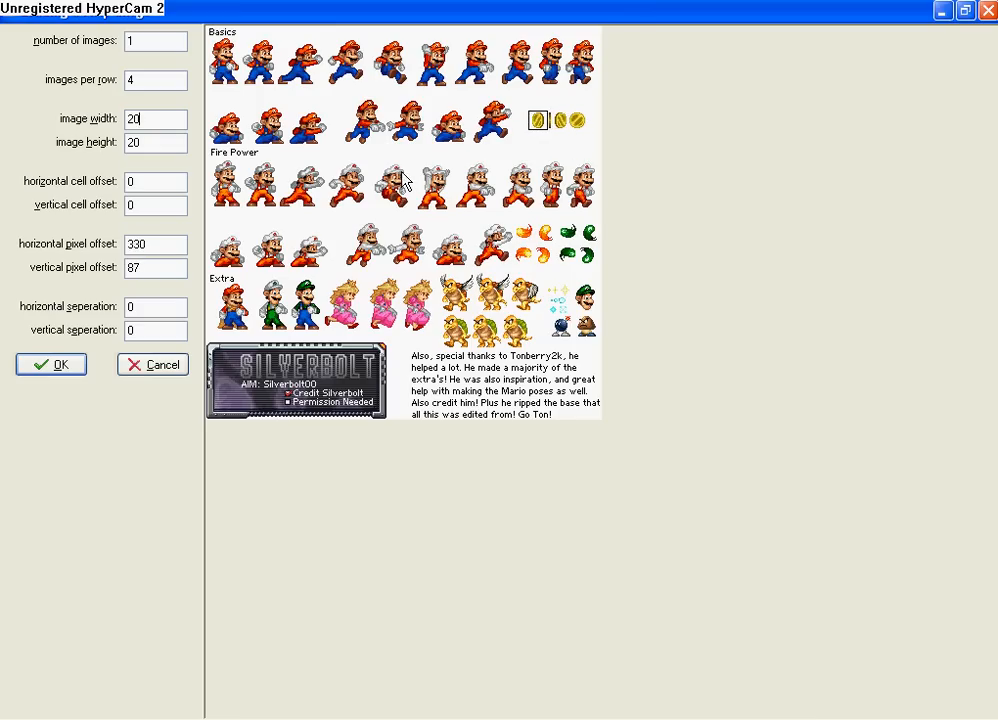
{"action": "left_click", "coordinate": [50, 364]}
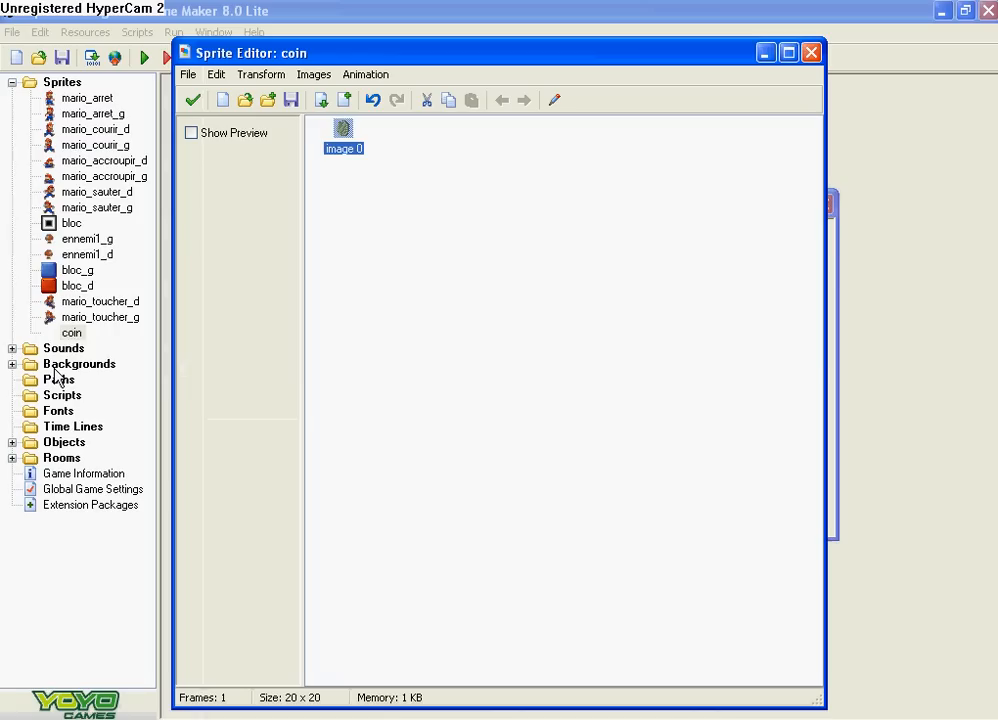
- Add the thin edge-on coin from the mario14 strip as the second image, at pixel offset 342, 87
{"action": "left_click", "coordinate": [187, 75]}
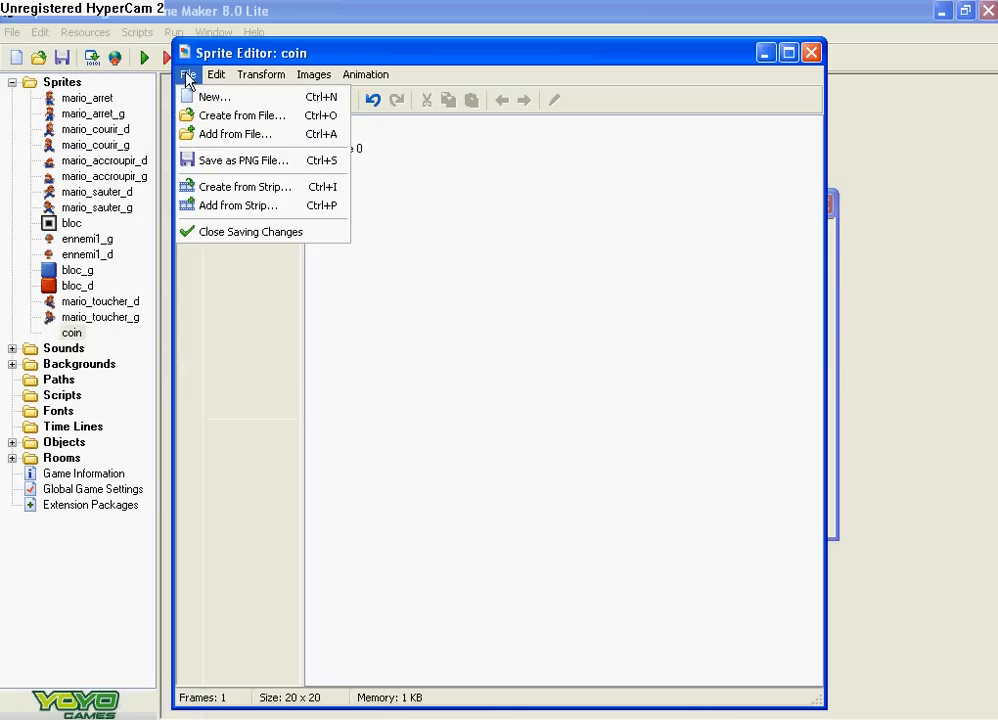
{"action": "left_click", "coordinate": [254, 207]}
{"action": "left_click", "coordinate": [720, 470]}
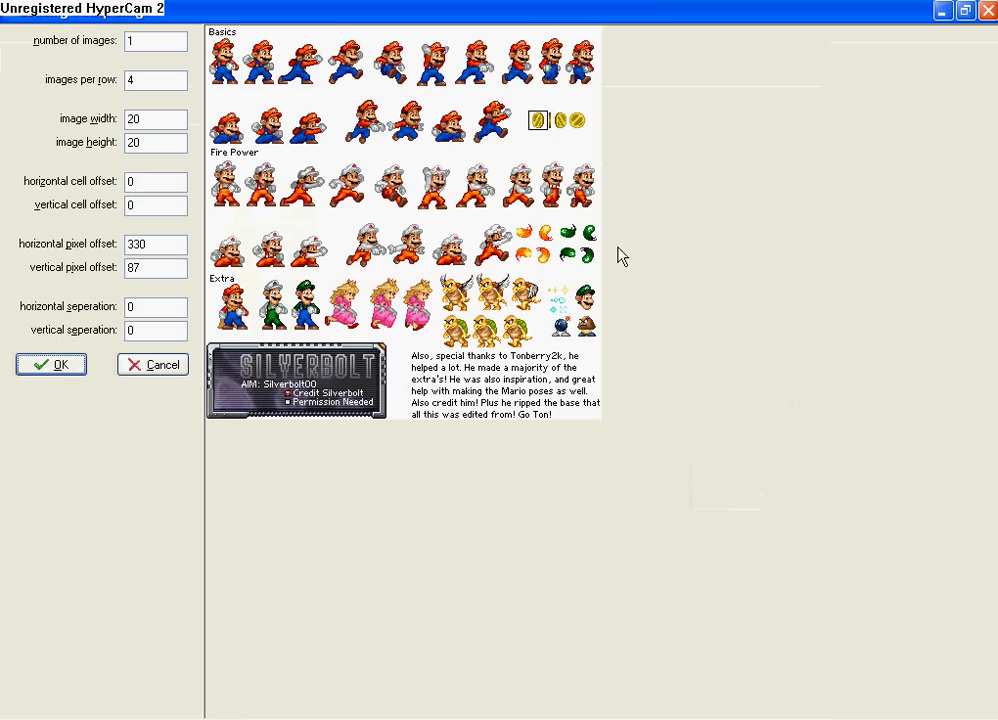
{"action": "left_click_drag", "start_coordinate": [541, 120], "coordinate": [548, 119]}
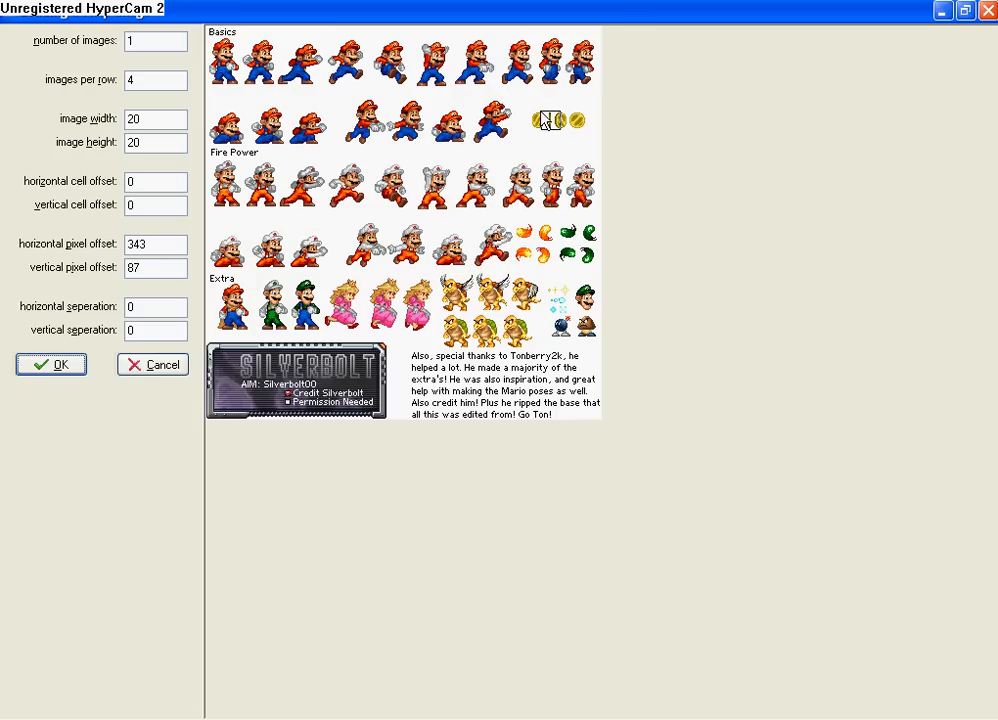
{"action": "key", "text": "Left"}
{"action": "left_click", "coordinate": [49, 364]}
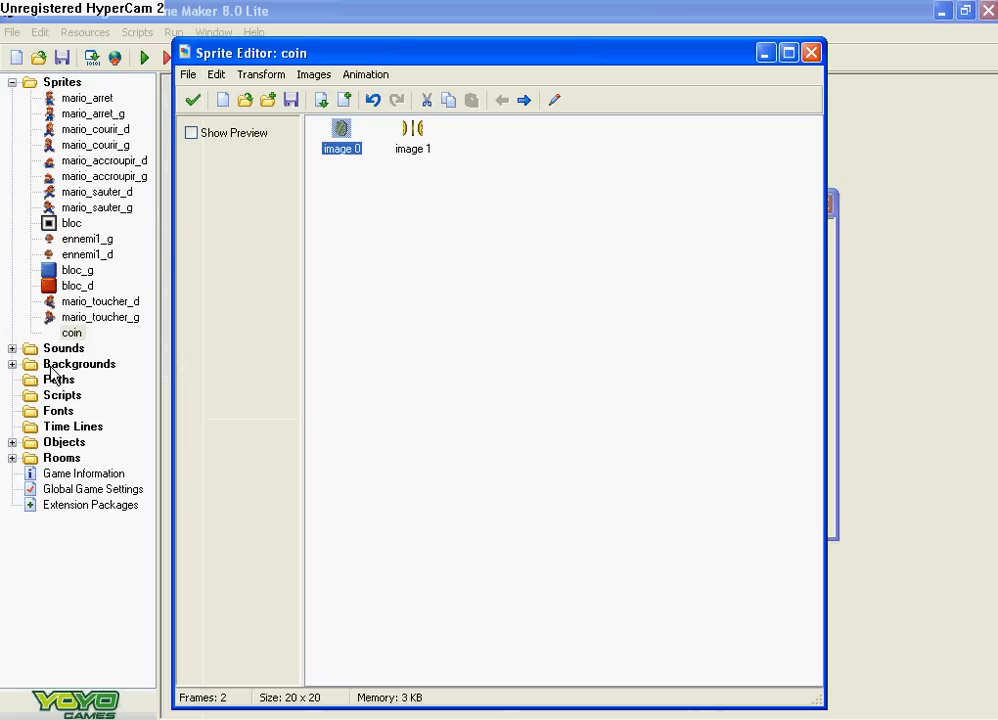
{"action": "left_click", "coordinate": [188, 74]}
{"action": "mouse_move", "coordinate": [216, 74]}
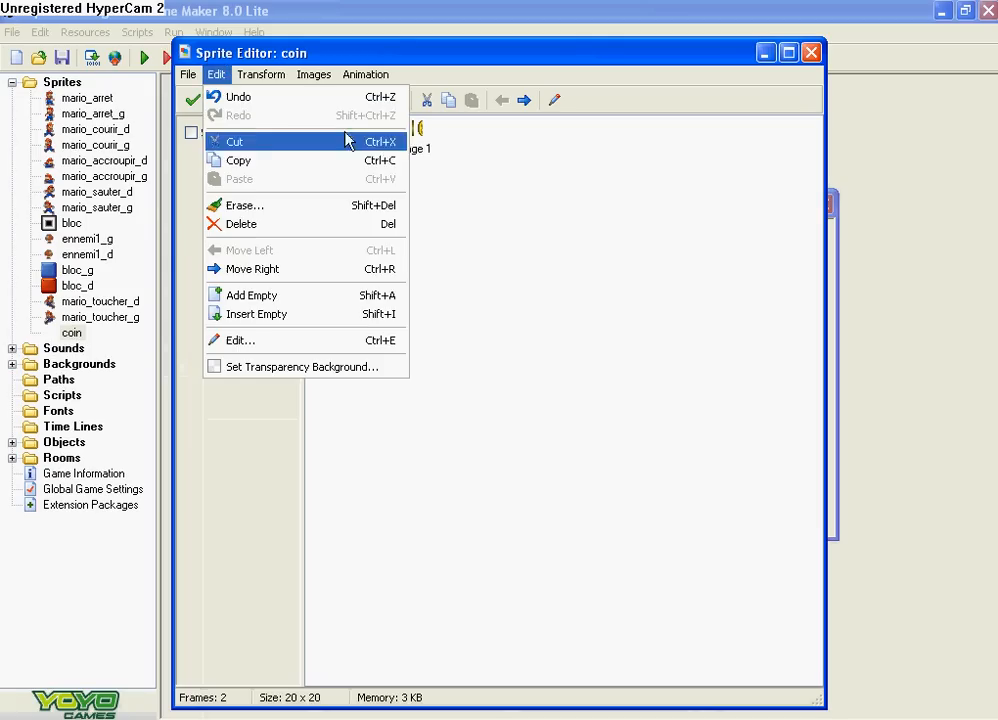
{"action": "left_click", "coordinate": [521, 178]}
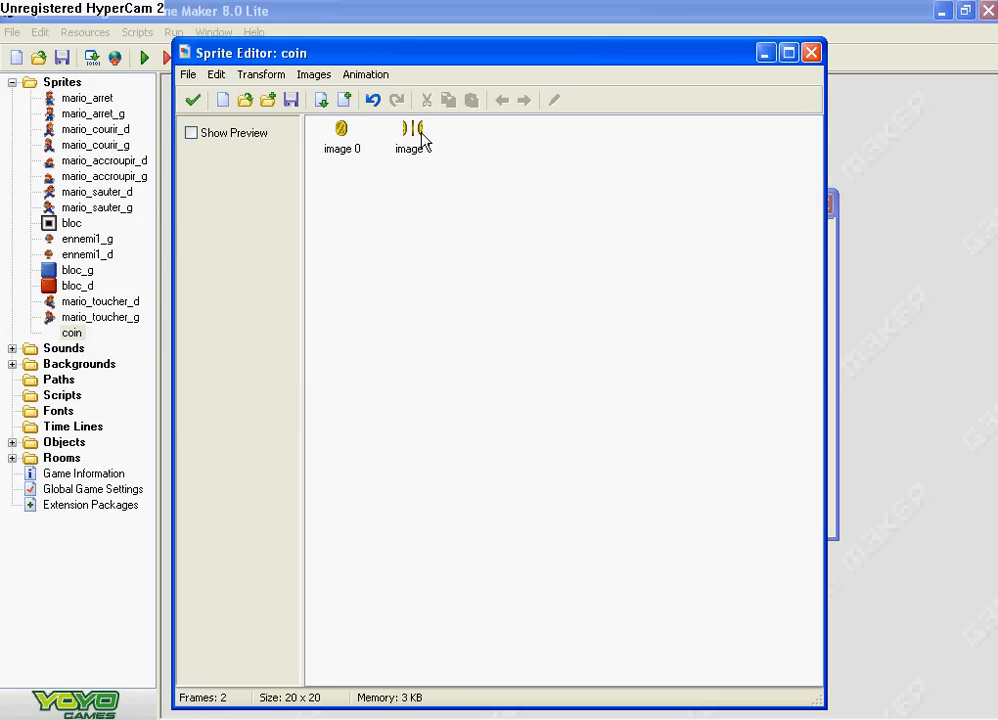
- Add the third coin from the mario14 strip as another image, at pixel offset 353, 87
{"action": "left_click", "coordinate": [188, 74]}
{"action": "left_click", "coordinate": [264, 186]}
{"action": "left_click", "coordinate": [728, 473]}
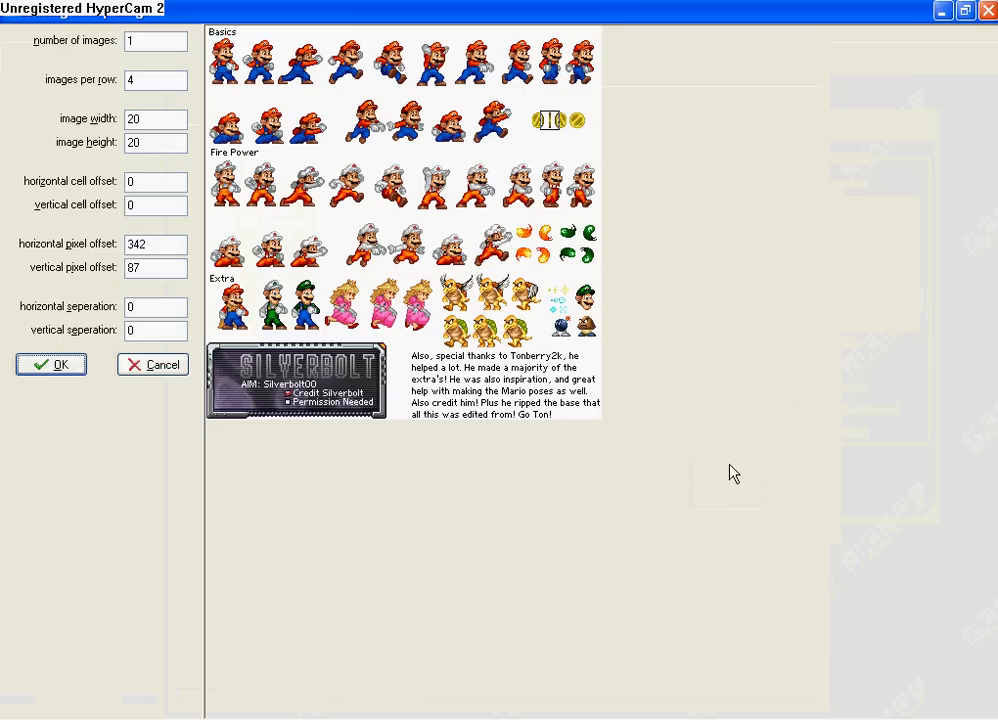
{"action": "left_click_drag", "start_coordinate": [551, 126], "coordinate": [559, 120]}
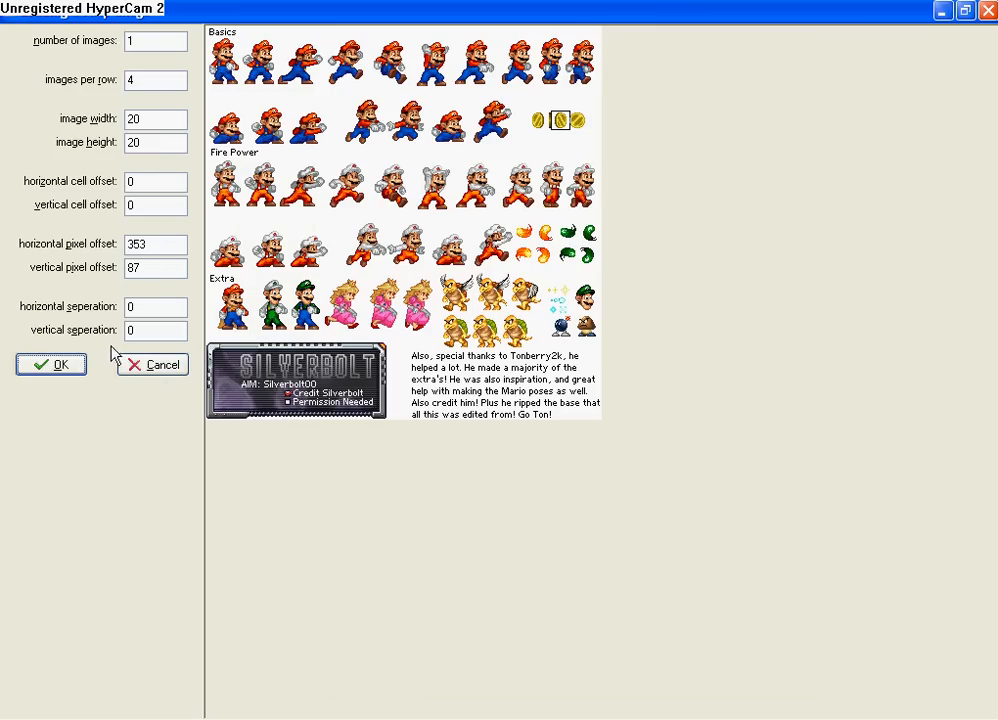
{"action": "left_click", "coordinate": [55, 364]}
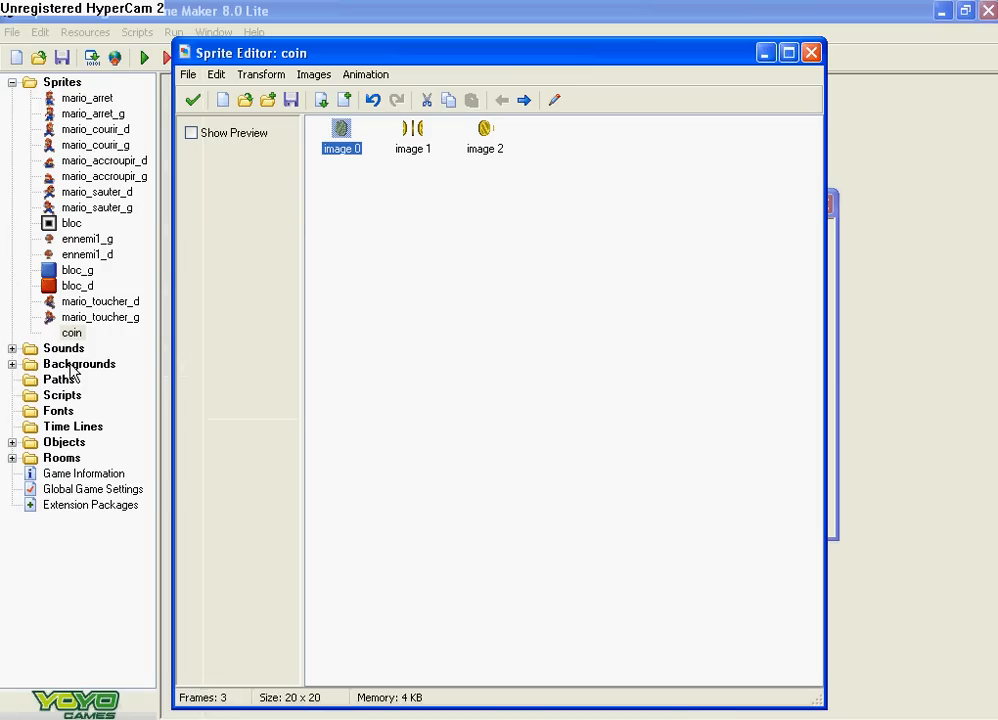
- Add the last coin from the mario14 strip at pixel offset 370, 87, and briefly preview the coin animation
{"action": "left_click", "coordinate": [189, 78]}
{"action": "left_click", "coordinate": [224, 208]}
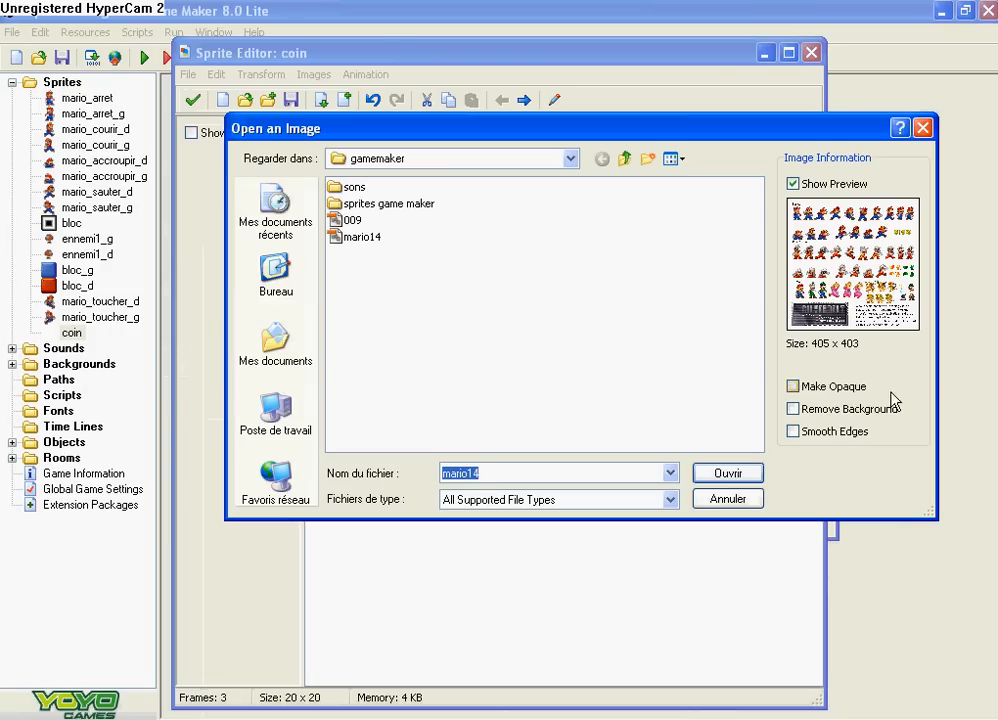
{"action": "left_click", "coordinate": [728, 476]}
{"action": "left_click_drag", "start_coordinate": [575, 117], "coordinate": [576, 120]}
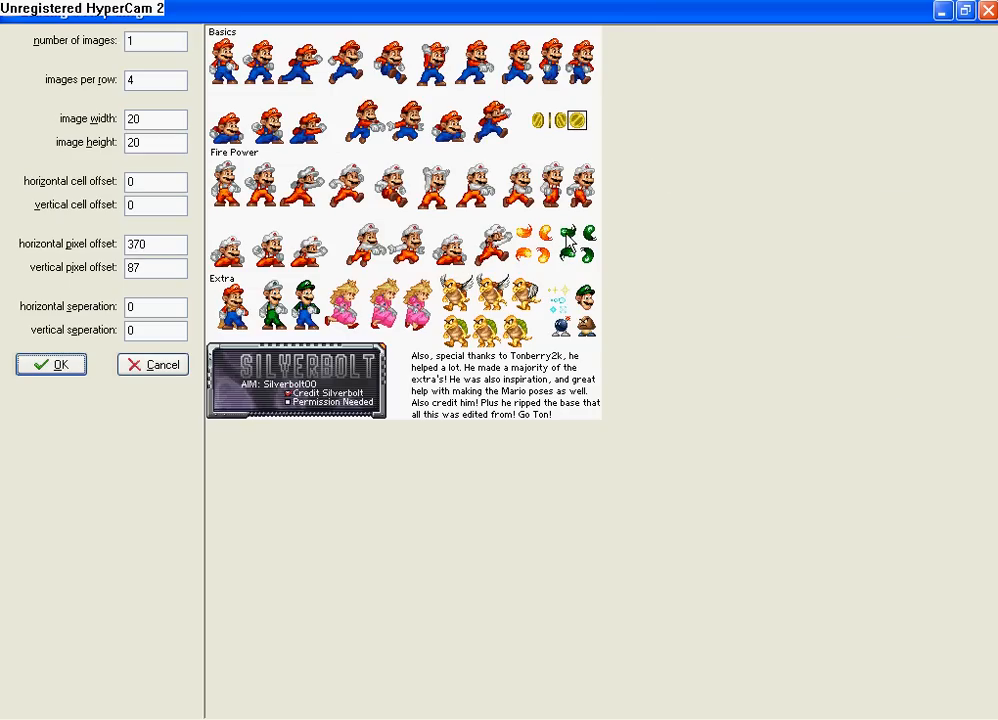
{"action": "left_click", "coordinate": [62, 368]}
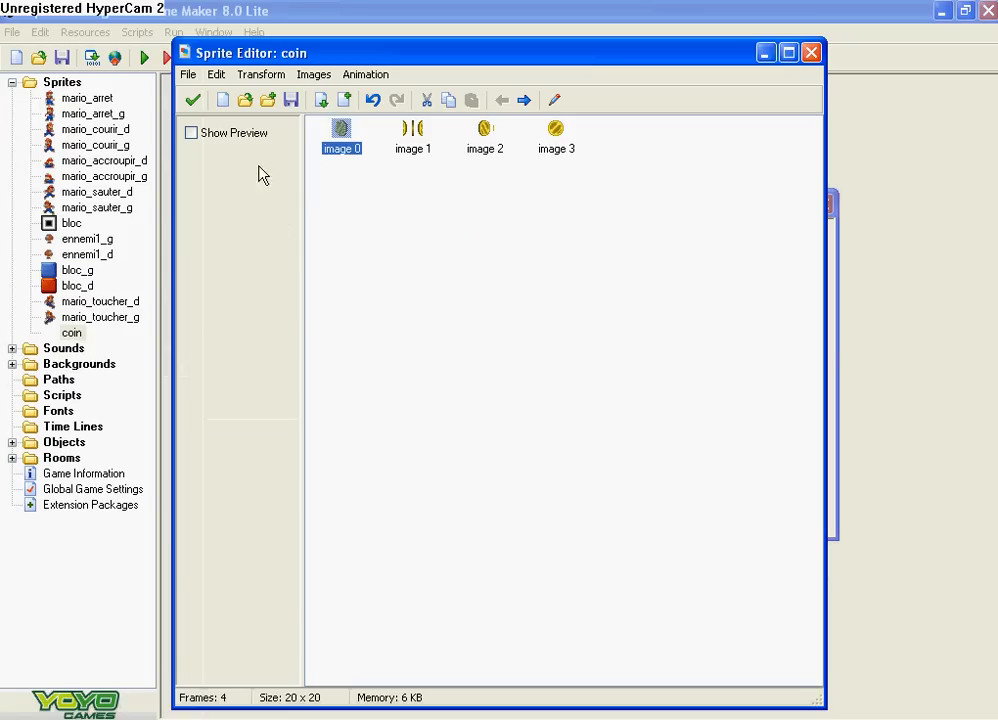
{"action": "left_click", "coordinate": [192, 134]}
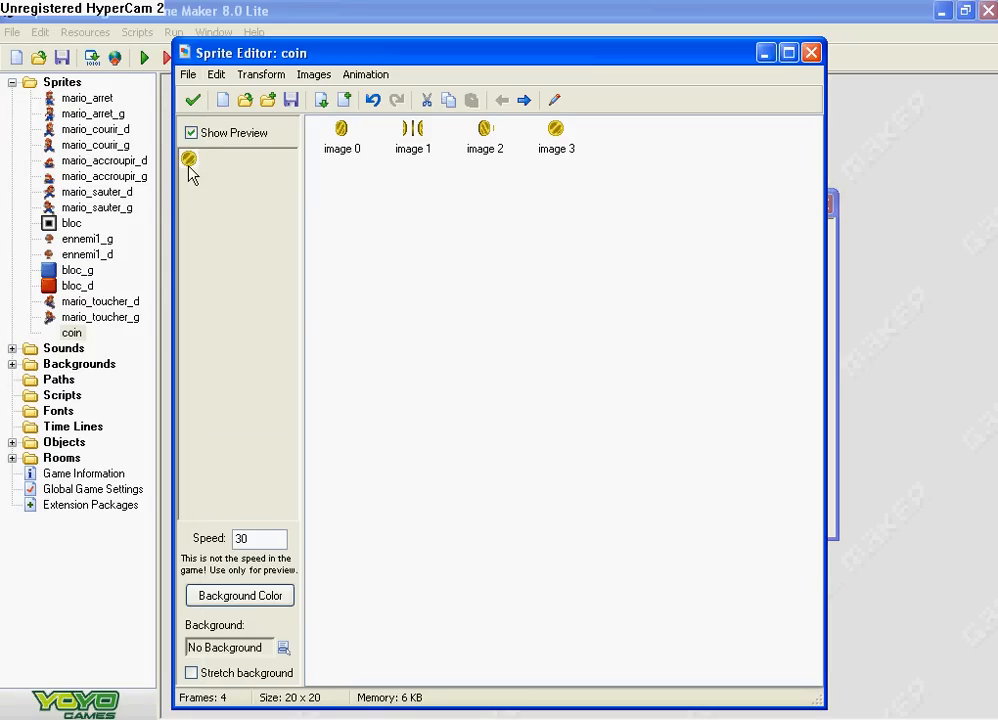
{"action": "left_click", "coordinate": [191, 134]}
- Open the second coin image in the image editor, enlarged enough to edit single pixels
{"action": "double_click", "coordinate": [412, 137]}
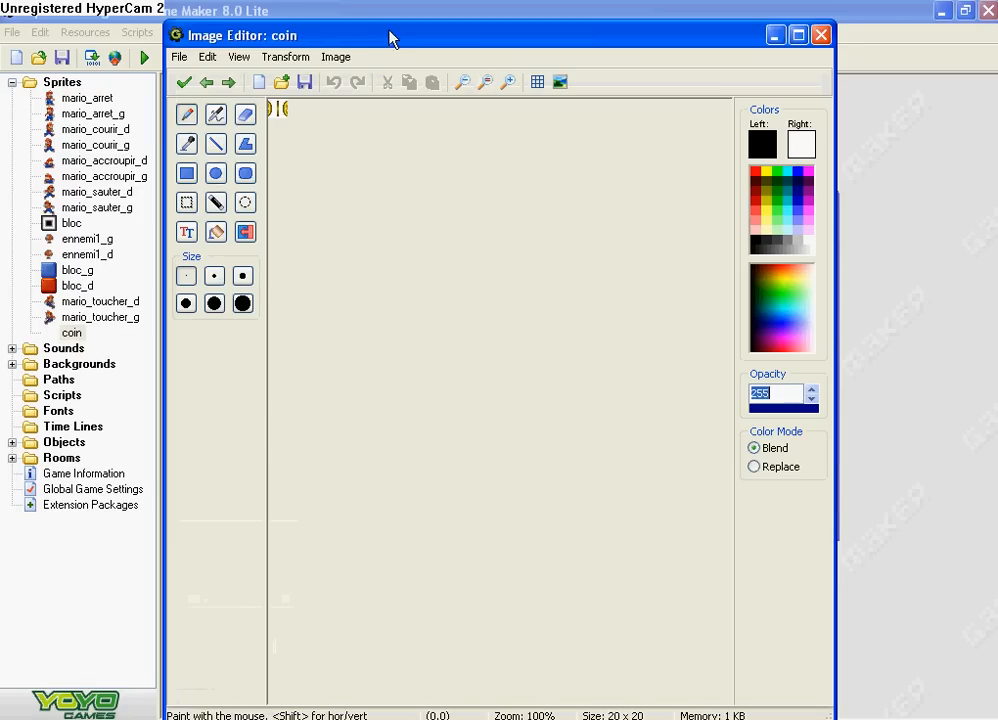
{"action": "left_click", "coordinate": [528, 124]}
{"action": "left_click", "coordinate": [528, 124]}
{"action": "left_click", "coordinate": [528, 124]}
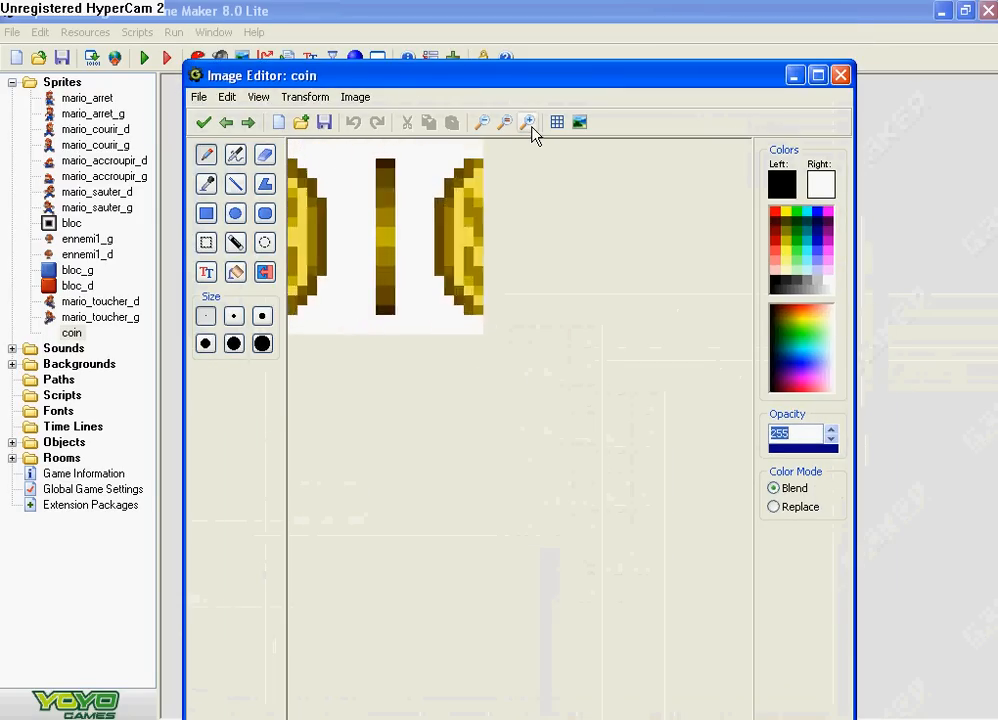
{"action": "left_click", "coordinate": [529, 123]}
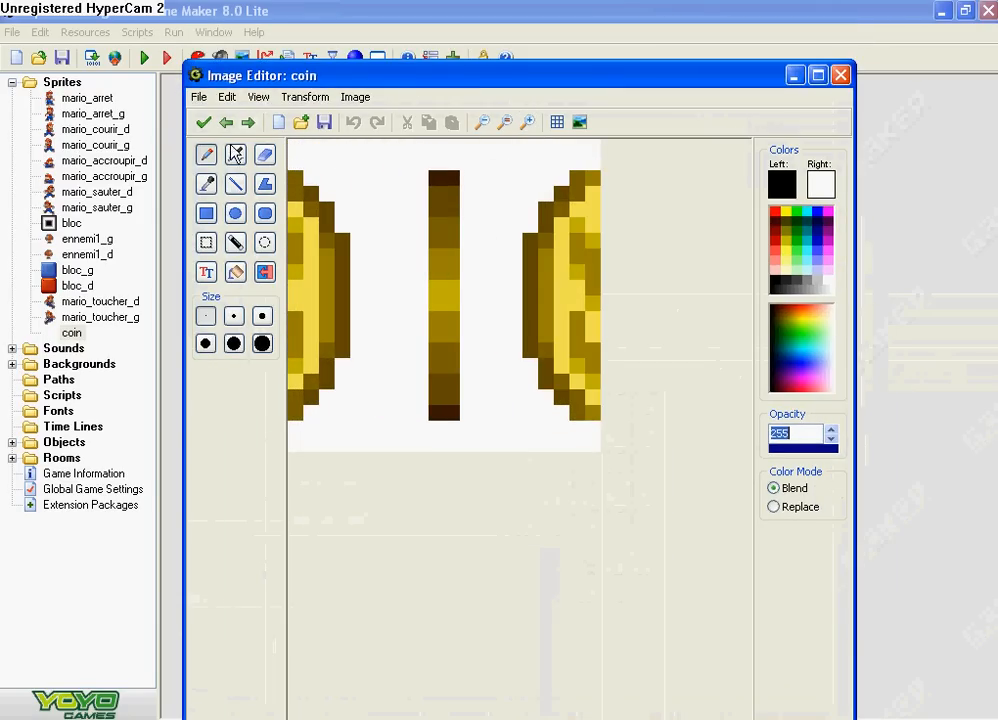
{"action": "left_click", "coordinate": [265, 153]}
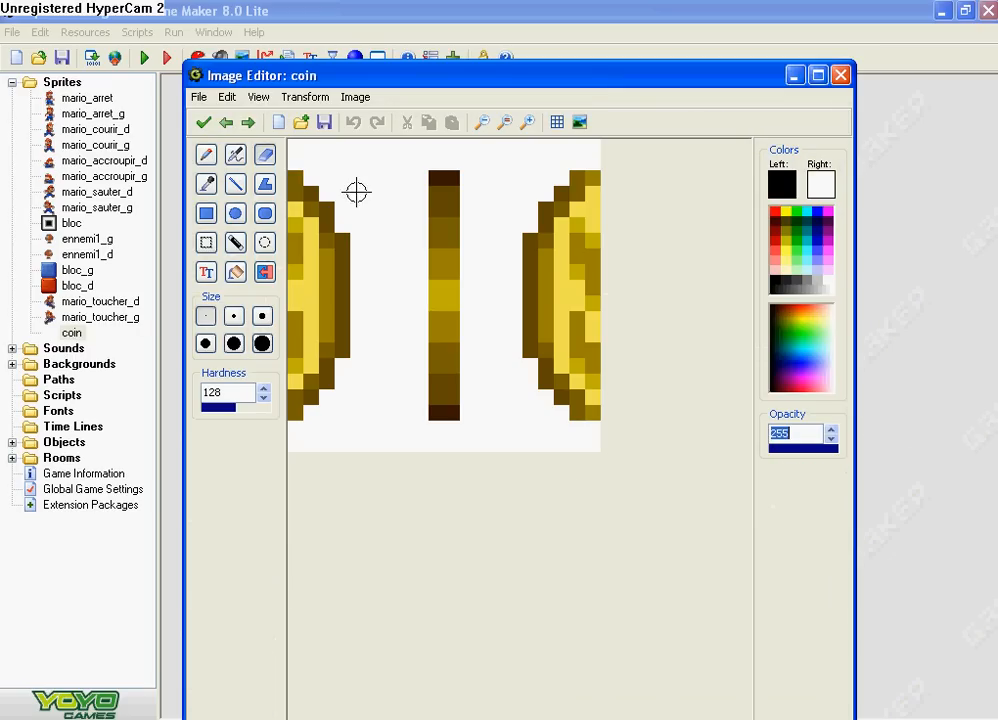
{"action": "left_click_drag", "start_coordinate": [357, 192], "coordinate": [361, 241]}
{"action": "left_click", "coordinate": [352, 122]}
- Paint over the partial coins on both sides of the thin coin with the sampled white background colour and keep the edited image
{"action": "left_click", "coordinate": [207, 183]}
{"action": "left_click", "coordinate": [390, 156]}
{"action": "left_click", "coordinate": [206, 153]}
{"action": "mouse_move", "coordinate": [342, 236]}
{"action": "left_mouse_down"}
{"action": "mouse_move", "coordinate": [341, 352]}
{"action": "mouse_move", "coordinate": [325, 232]}
{"action": "mouse_move", "coordinate": [314, 232]}
{"action": "mouse_move", "coordinate": [310, 403]}
{"action": "mouse_move", "coordinate": [296, 172]}
{"action": "left_mouse_up"}
{"action": "mouse_move", "coordinate": [528, 352]}
{"action": "left_mouse_down"}
{"action": "mouse_move", "coordinate": [537, 238]}
{"action": "mouse_move", "coordinate": [550, 356]}
{"action": "mouse_move", "coordinate": [559, 214]}
{"action": "mouse_move", "coordinate": [573, 339]}
{"action": "mouse_move", "coordinate": [590, 168]}
{"action": "mouse_move", "coordinate": [594, 420]}
{"action": "left_mouse_up"}
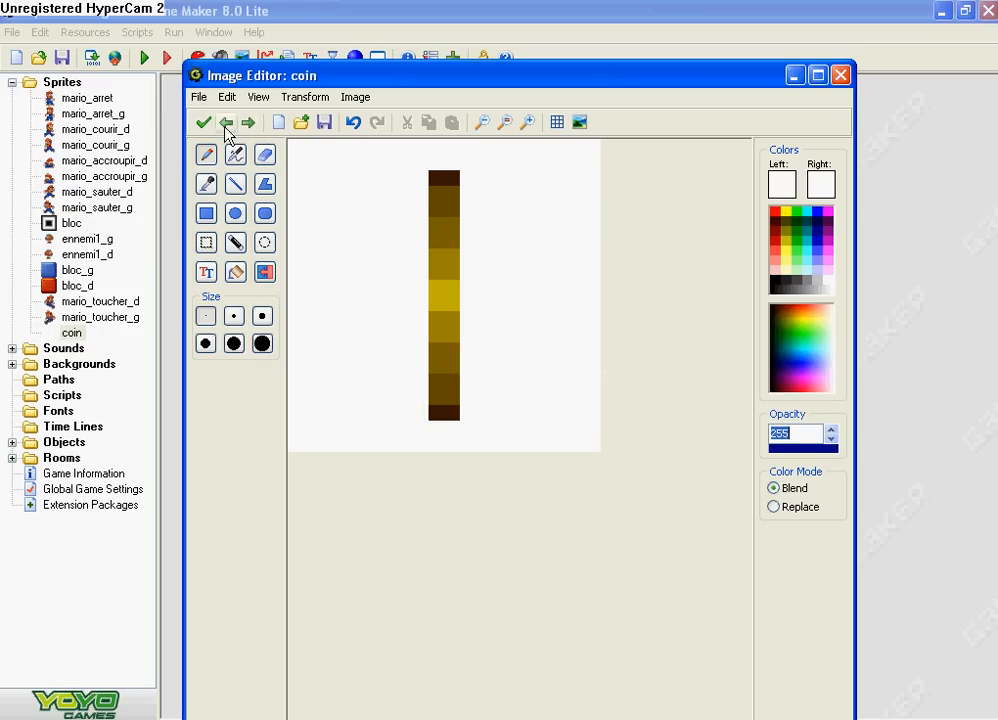
{"action": "left_click", "coordinate": [203, 122]}
- Paint out the stray sliver beside the coin in the third image, keep the edit, and preview the coin animation
{"action": "double_click", "coordinate": [487, 138]}
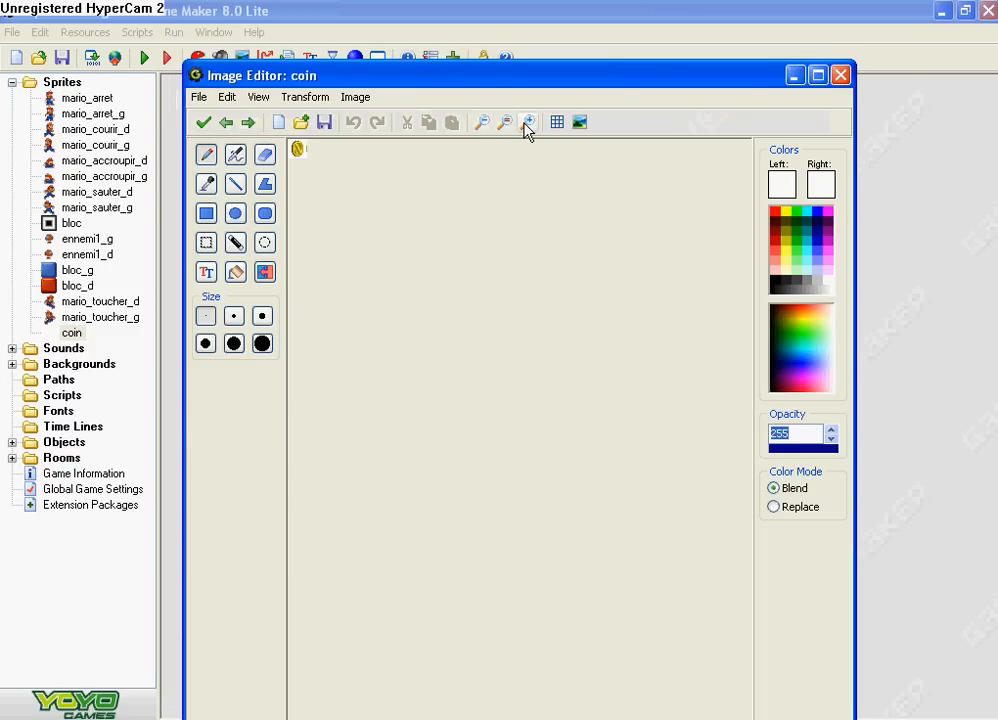
{"action": "left_click", "coordinate": [525, 124]}
{"action": "left_click", "coordinate": [525, 124]}
{"action": "left_click", "coordinate": [525, 124]}
{"action": "left_click", "coordinate": [525, 124]}
{"action": "left_click", "coordinate": [525, 124]}
{"action": "left_click_drag", "start_coordinate": [439, 197], "coordinate": [439, 231]}
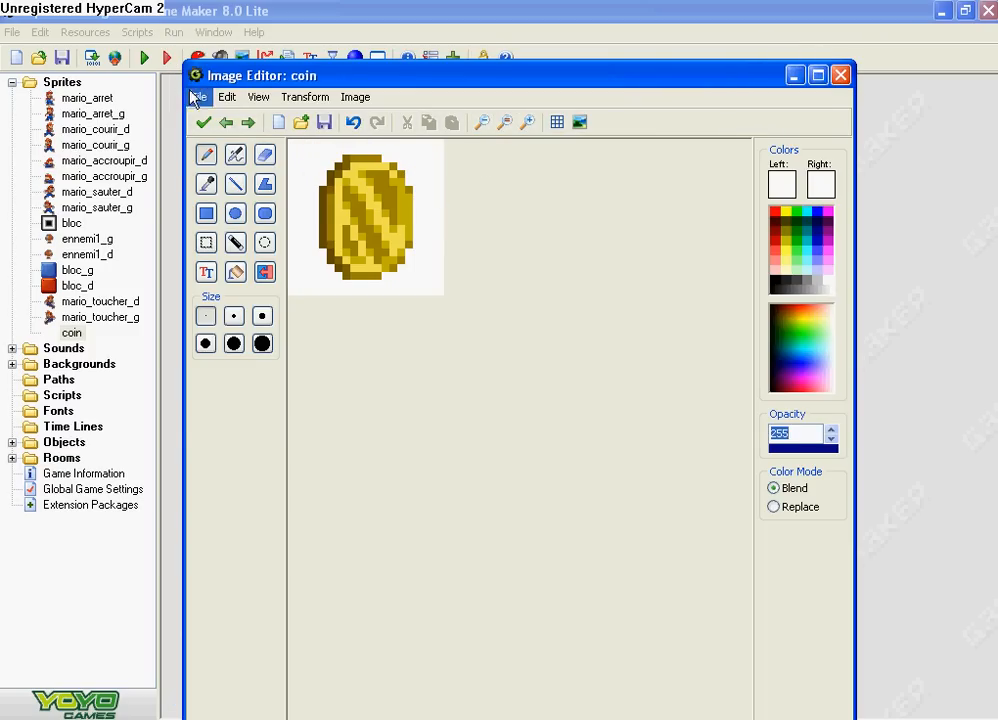
{"action": "left_click", "coordinate": [201, 122]}
{"action": "left_click", "coordinate": [191, 131]}
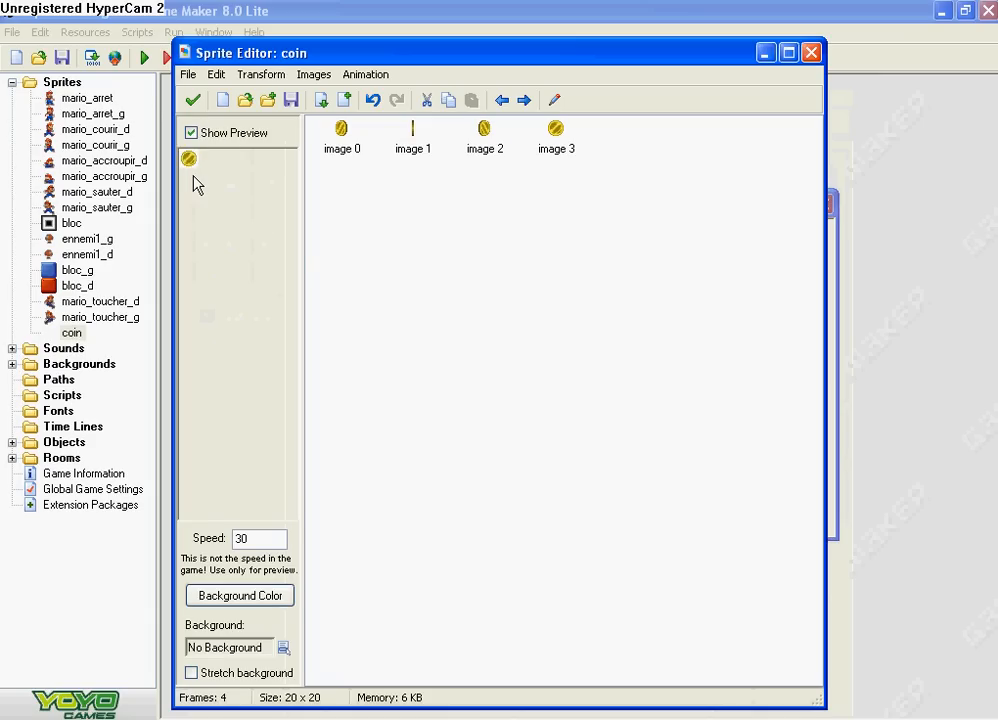
{"action": "double_click", "coordinate": [256, 538]}
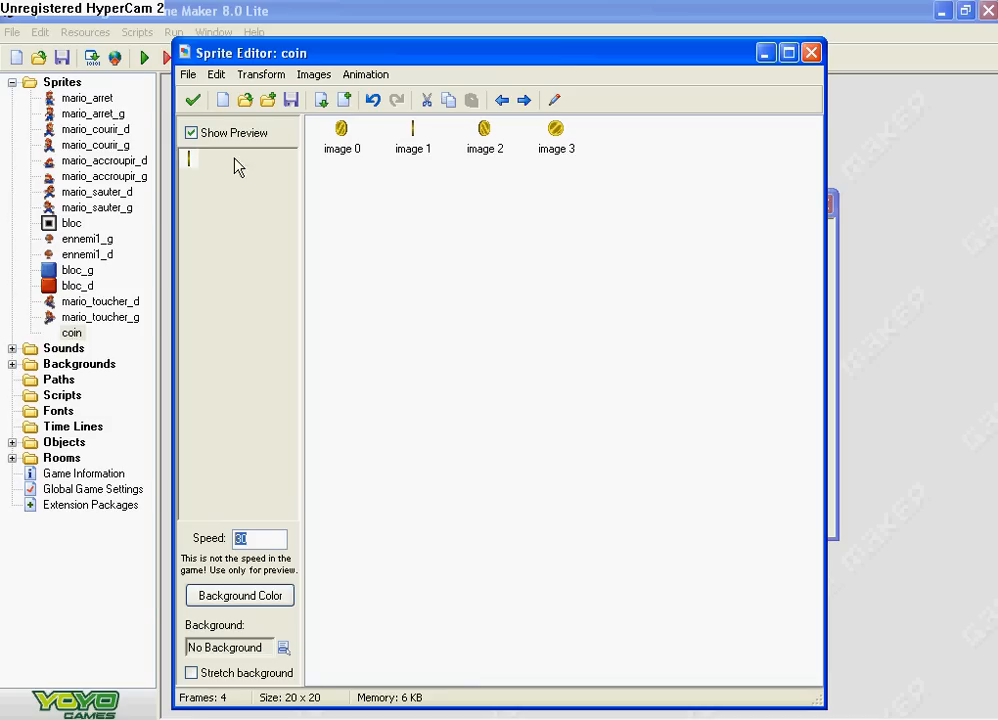
- Duplicate the first coin image and the thin edge-on coin image, placing each copy directly after its original
{"action": "left_click", "coordinate": [341, 132]}
{"action": "left_click", "coordinate": [447, 101]}
{"action": "left_click", "coordinate": [471, 100]}
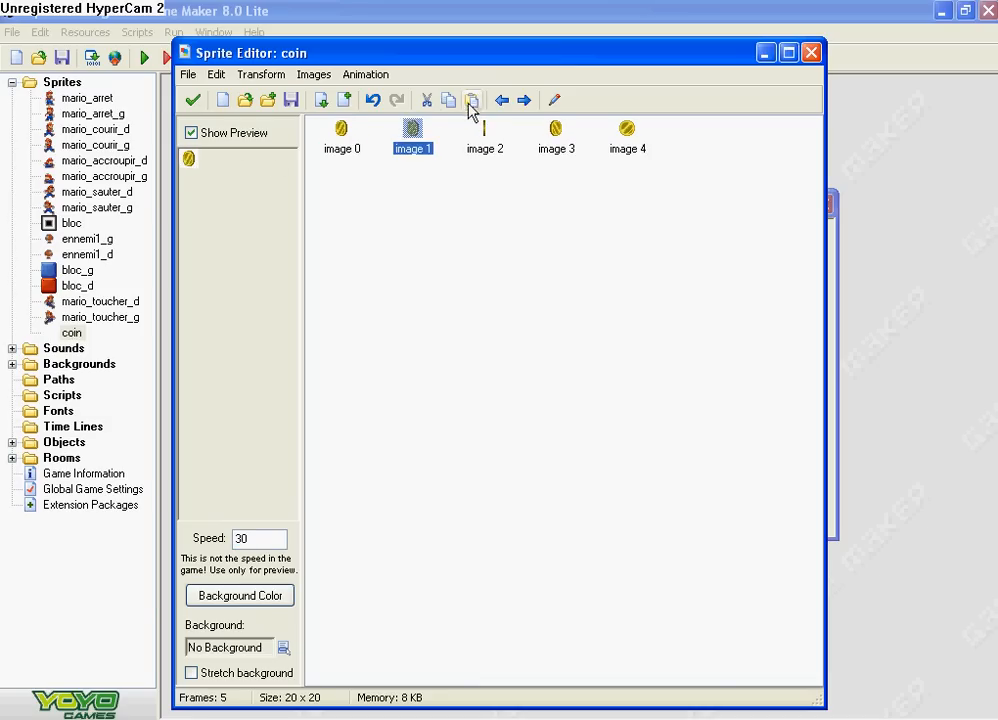
{"action": "left_click", "coordinate": [484, 128]}
{"action": "left_click", "coordinate": [447, 100]}
{"action": "left_click", "coordinate": [471, 100]}
- Duplicate the remaining narrow coin and the last round coin directly after their originals, and save the coin sprite
{"action": "left_click", "coordinate": [627, 128]}
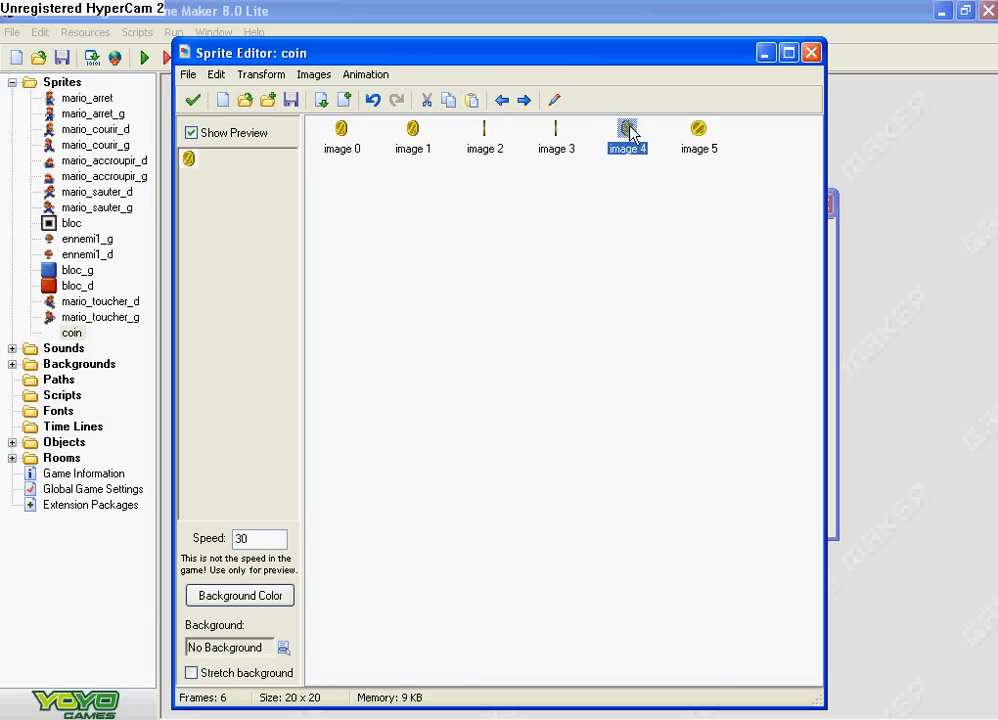
{"action": "left_click", "coordinate": [447, 100]}
{"action": "left_click", "coordinate": [472, 100]}
{"action": "left_click", "coordinate": [524, 100]}
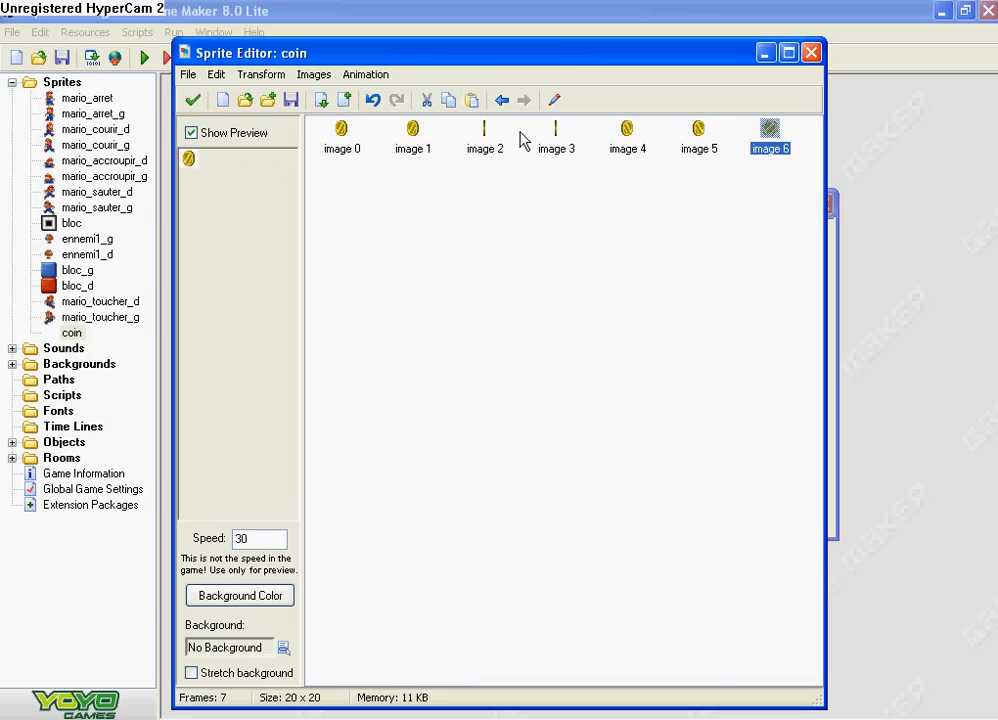
{"action": "left_click", "coordinate": [471, 100]}
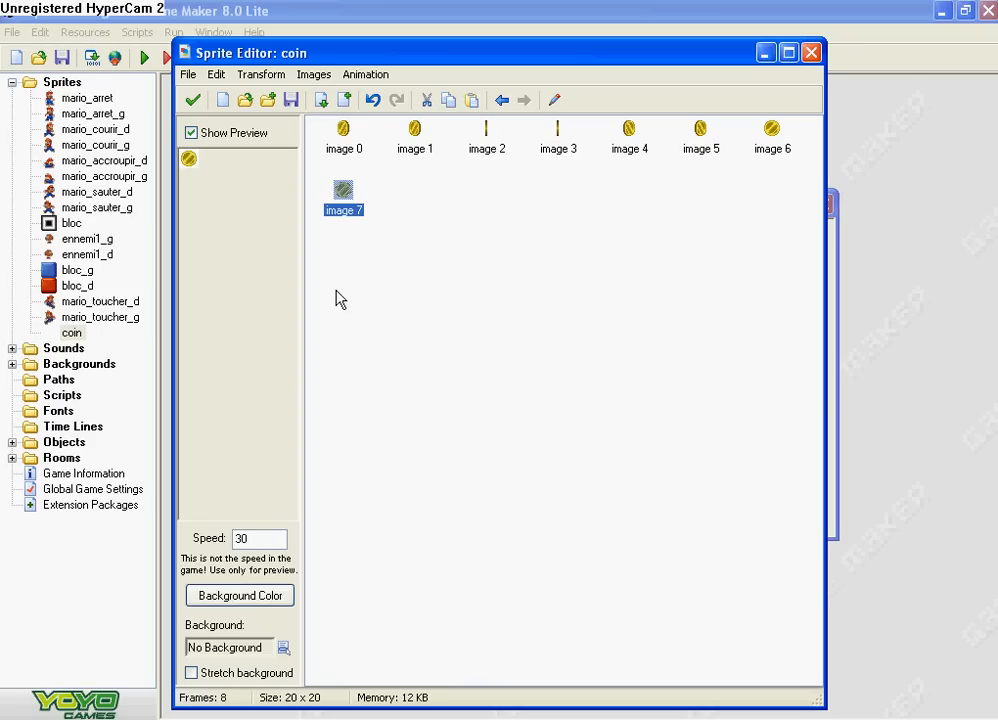
{"action": "left_click", "coordinate": [193, 104]}
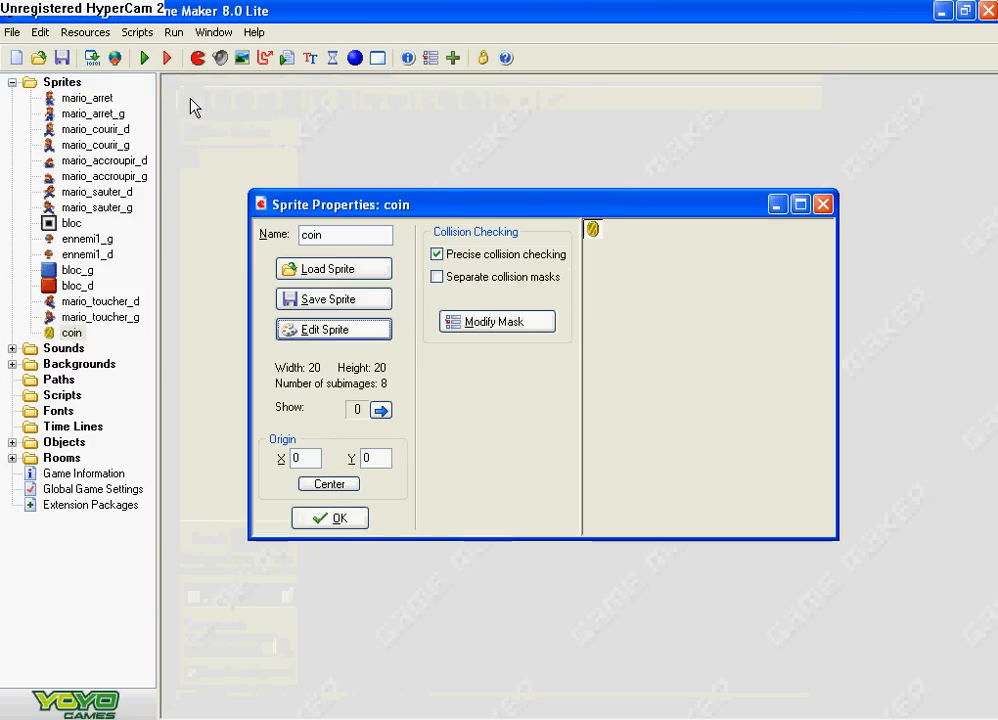
{"action": "left_click", "coordinate": [330, 518]}
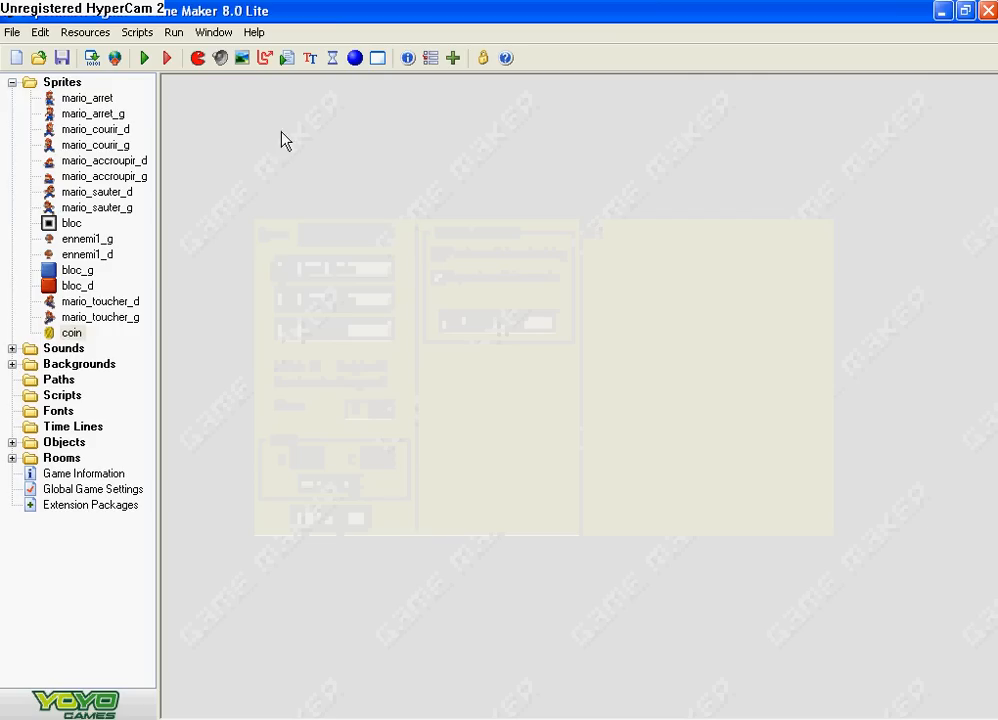
- Create a visible, solid object named coin that uses the coin sprite
{"action": "left_click", "coordinate": [355, 58]}
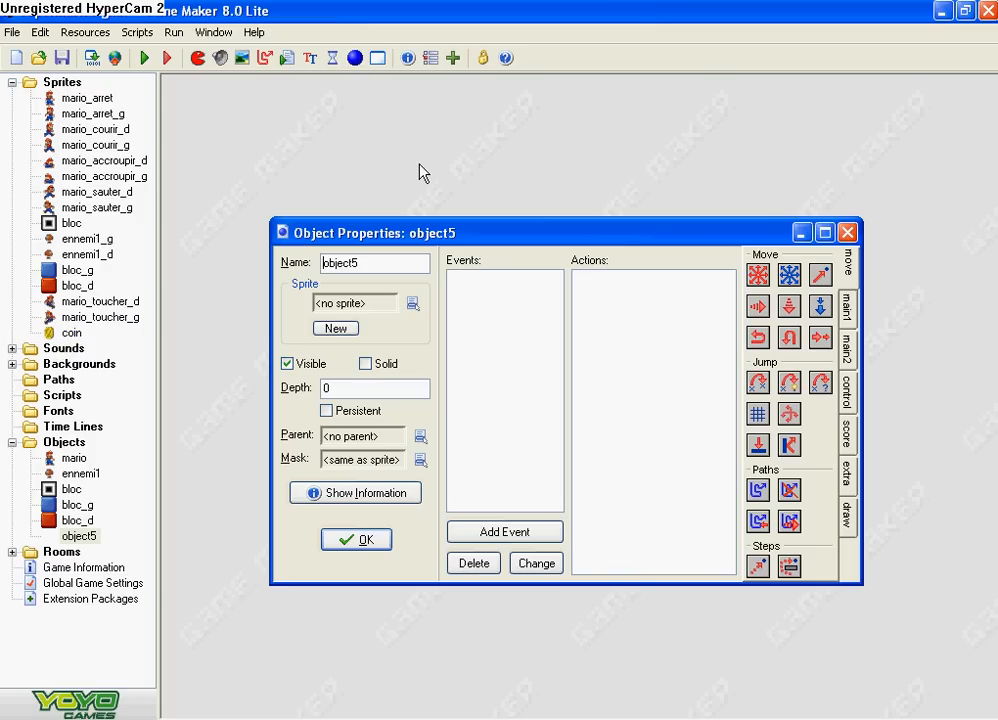
{"action": "left_click_drag", "start_coordinate": [451, 234], "coordinate": [434, 192]}
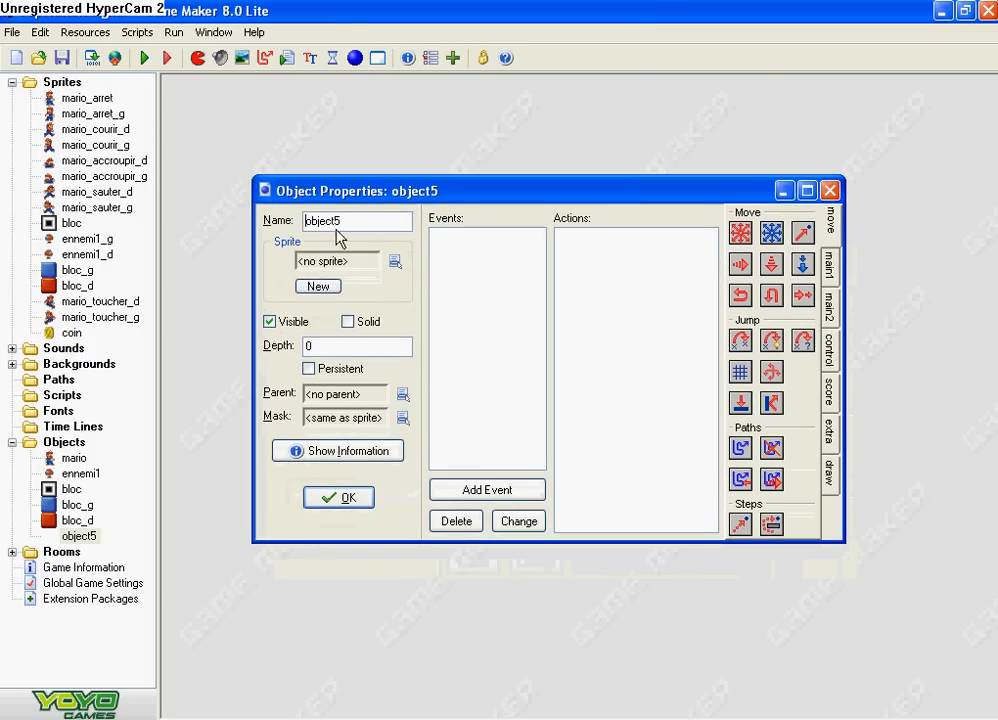
{"action": "double_click", "coordinate": [345, 220]}
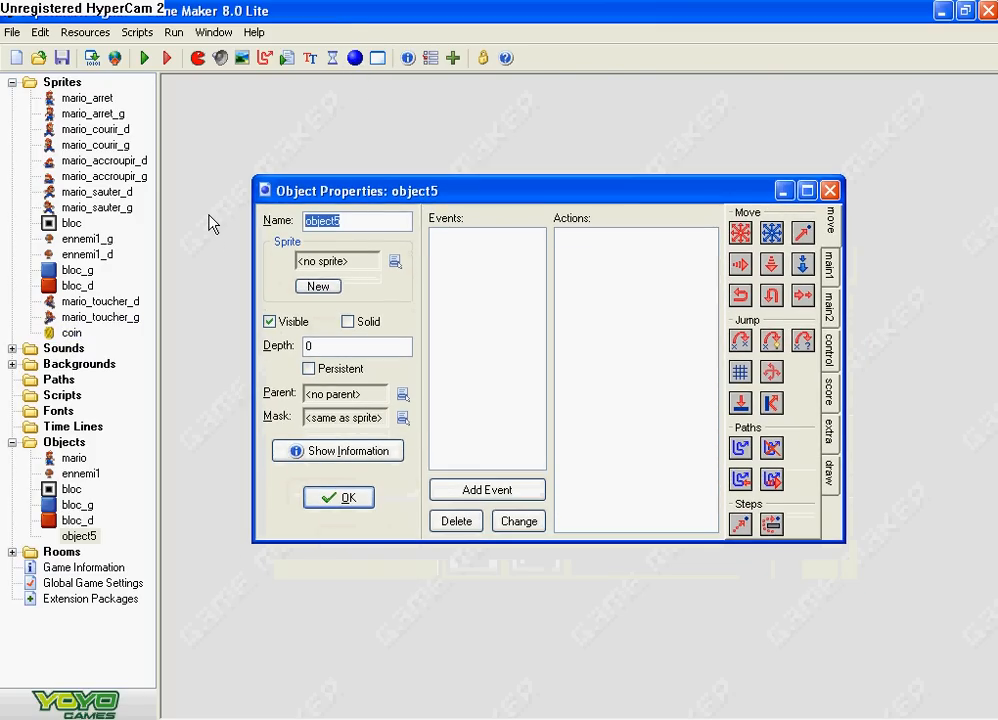
{"action": "type", "text": "coin"}
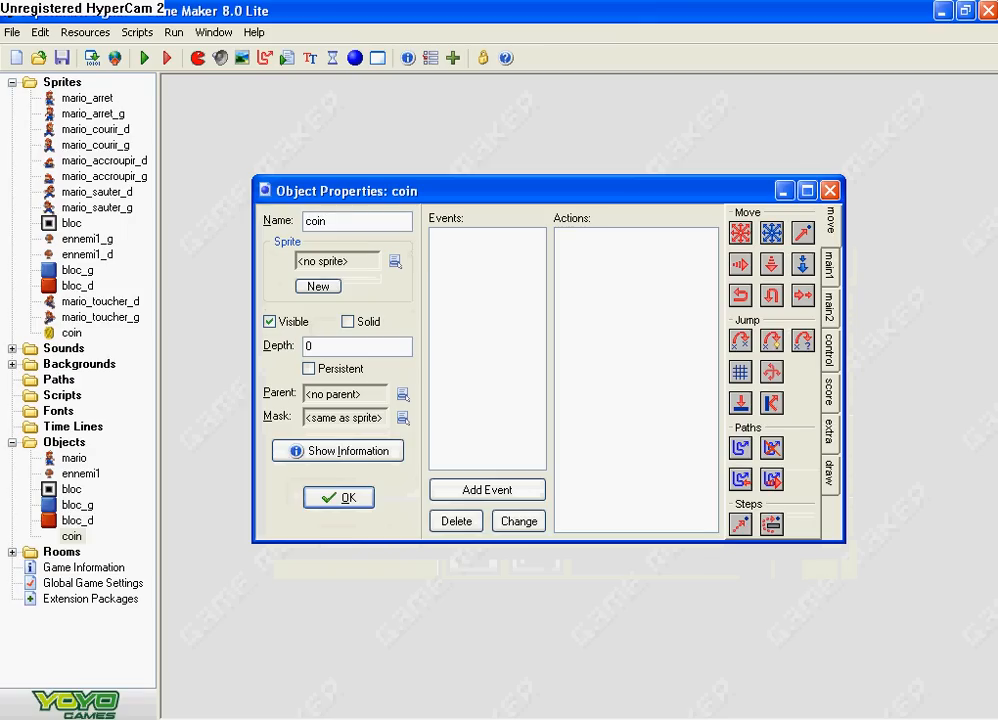
{"action": "left_click", "coordinate": [394, 262]}
{"action": "left_click", "coordinate": [423, 571]}
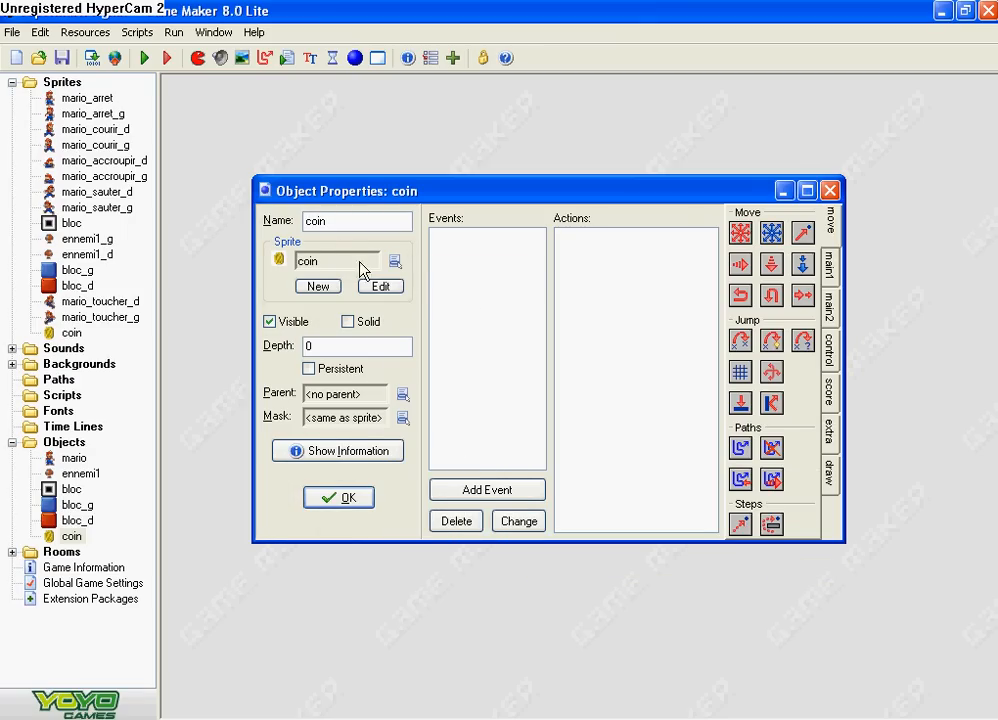
{"action": "left_click", "coordinate": [269, 323]}
{"action": "left_click", "coordinate": [268, 323]}
{"action": "left_click", "coordinate": [357, 330]}
- Add a collision event with mario to the coin object, with a Destroy Instance action applied to Self
{"action": "left_click", "coordinate": [484, 489]}
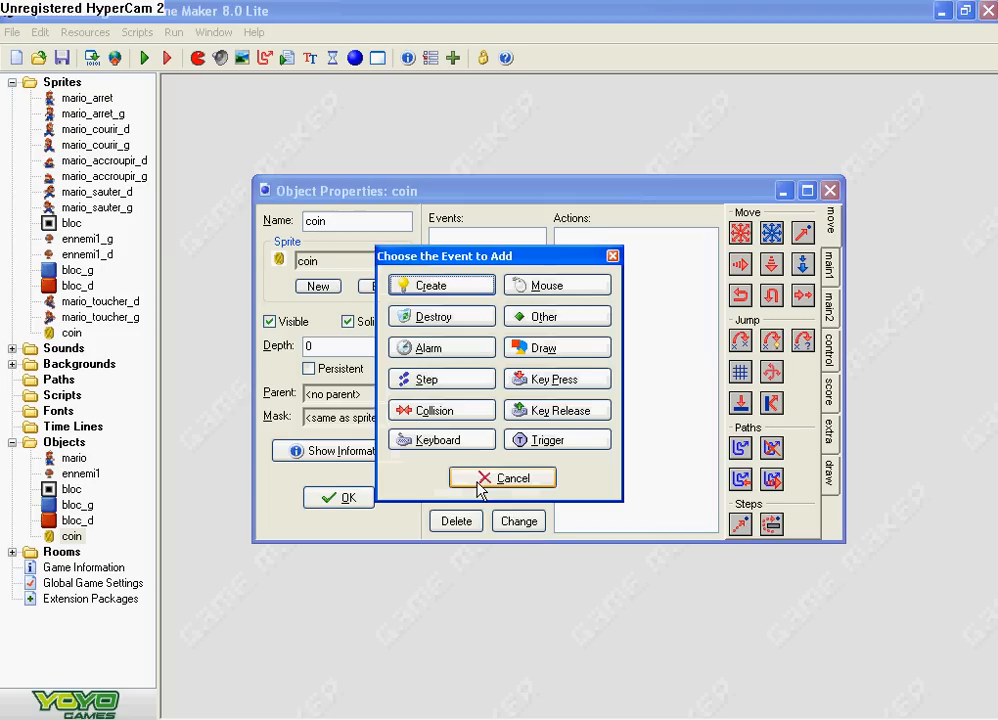
{"action": "left_click", "coordinate": [442, 412]}
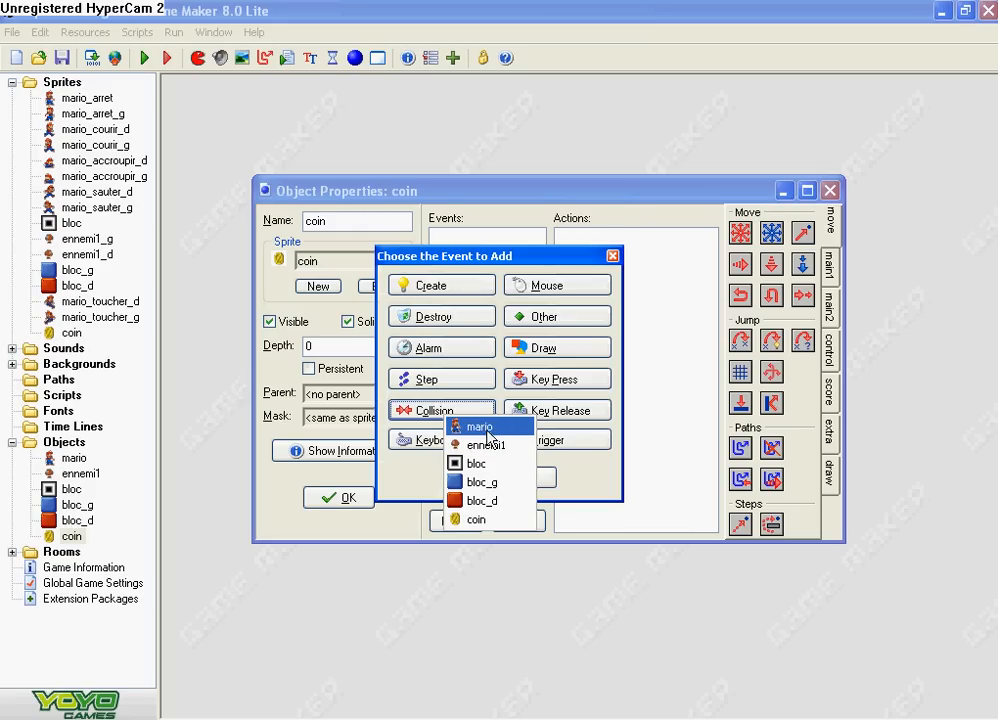
{"action": "left_click", "coordinate": [487, 427]}
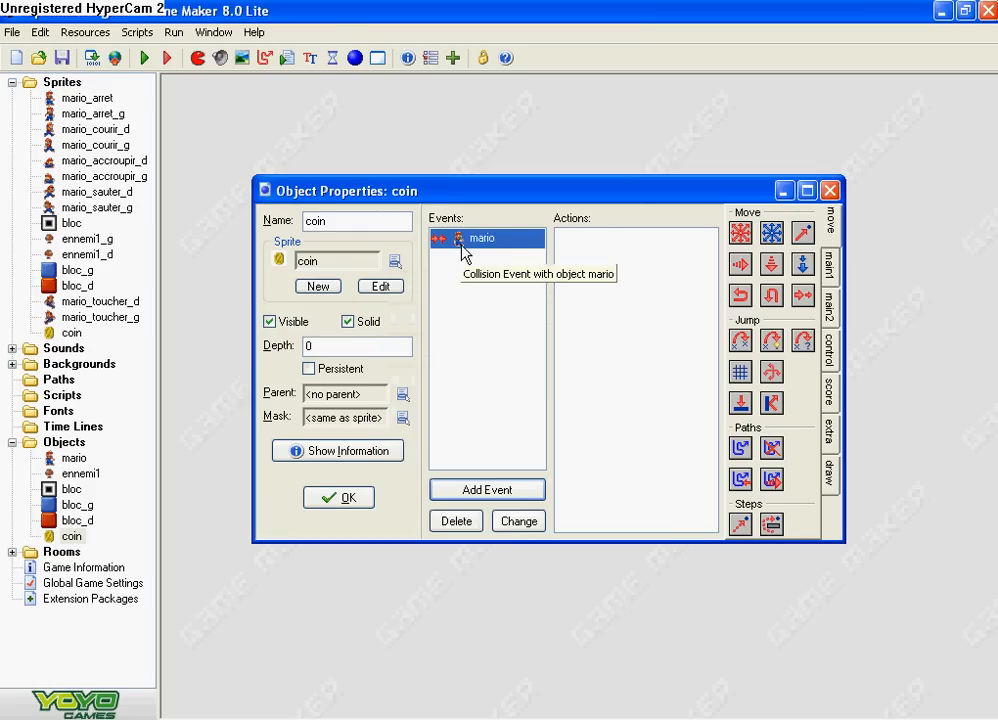
{"action": "left_click", "coordinate": [829, 265]}
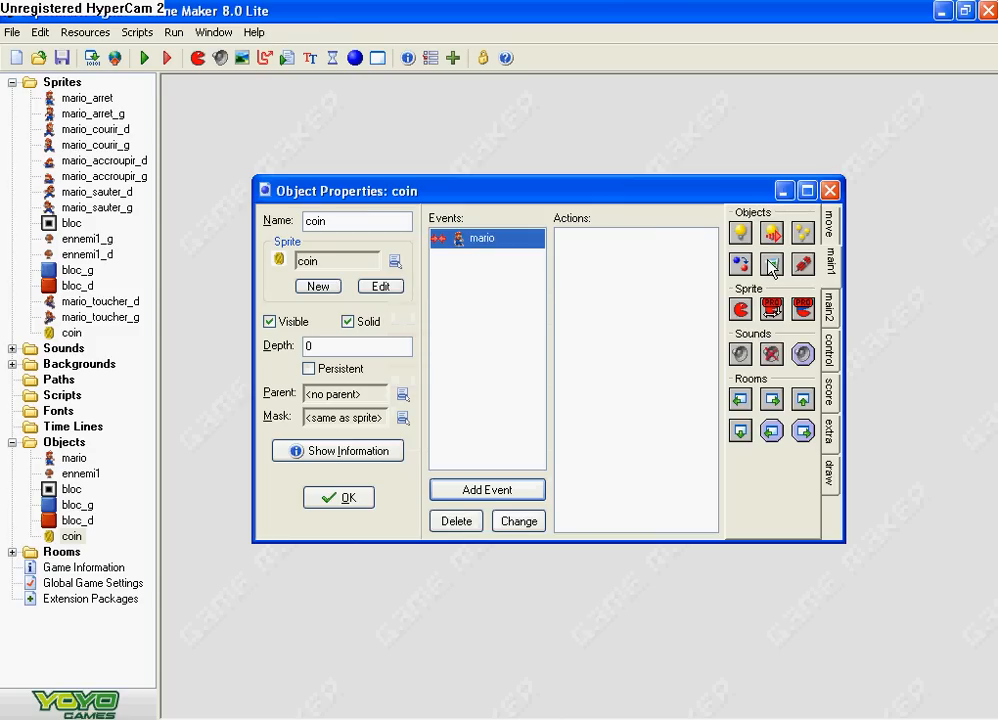
{"action": "left_click_drag", "start_coordinate": [771, 266], "coordinate": [632, 256]}
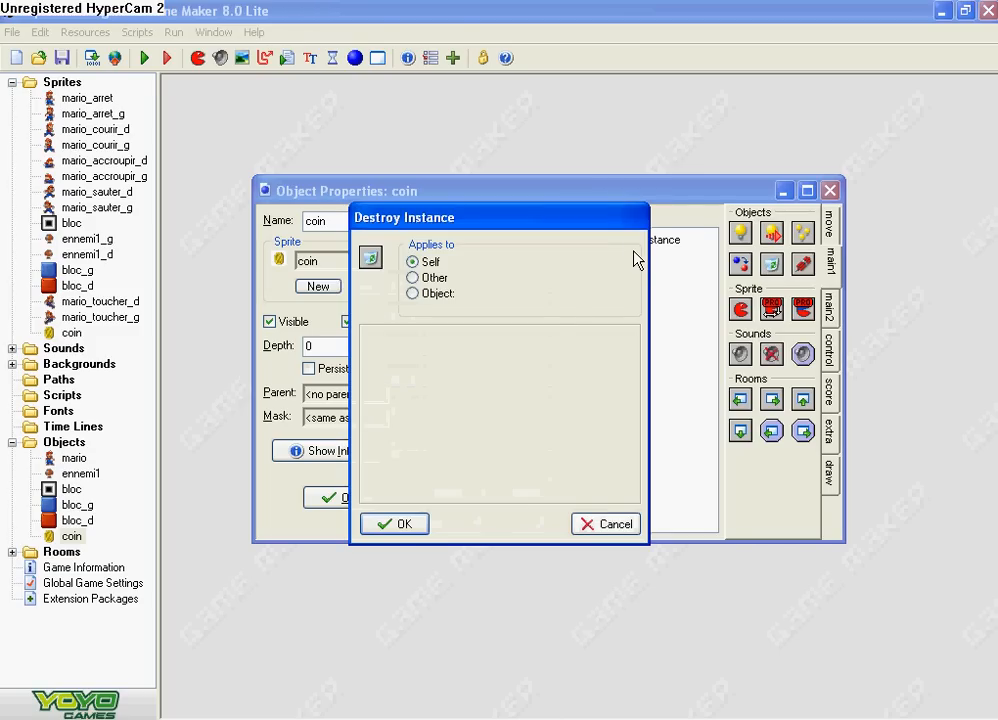
{"action": "left_click", "coordinate": [404, 525]}
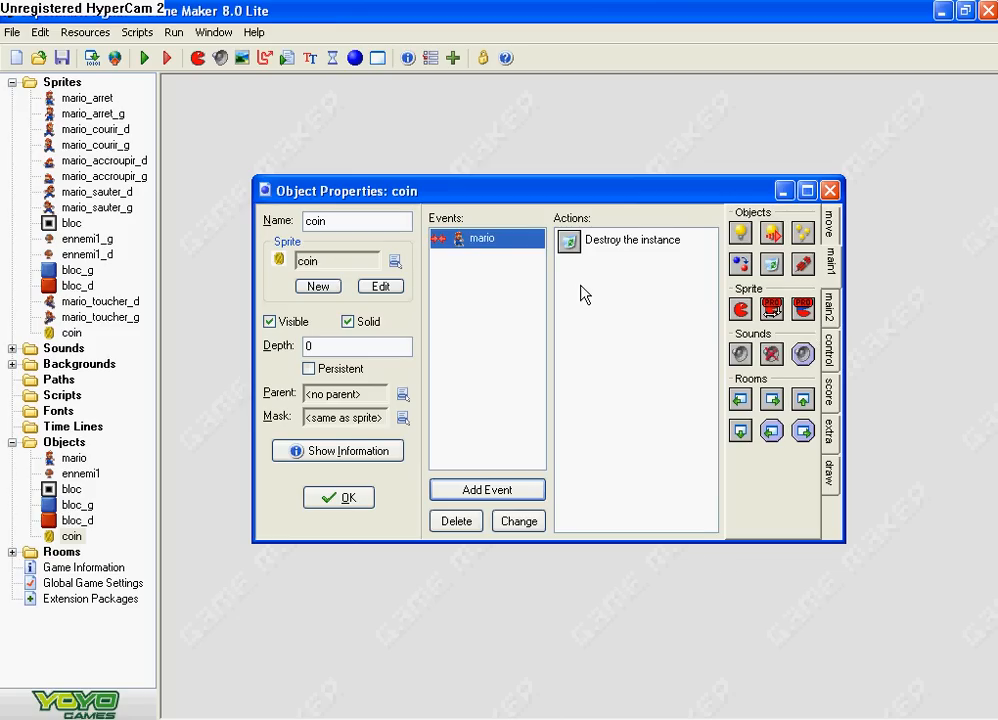
- Start and cancel a Play Sound action for the mario collision, and create a new sound named coin
{"action": "left_click_drag", "start_coordinate": [803, 357], "coordinate": [575, 285]}
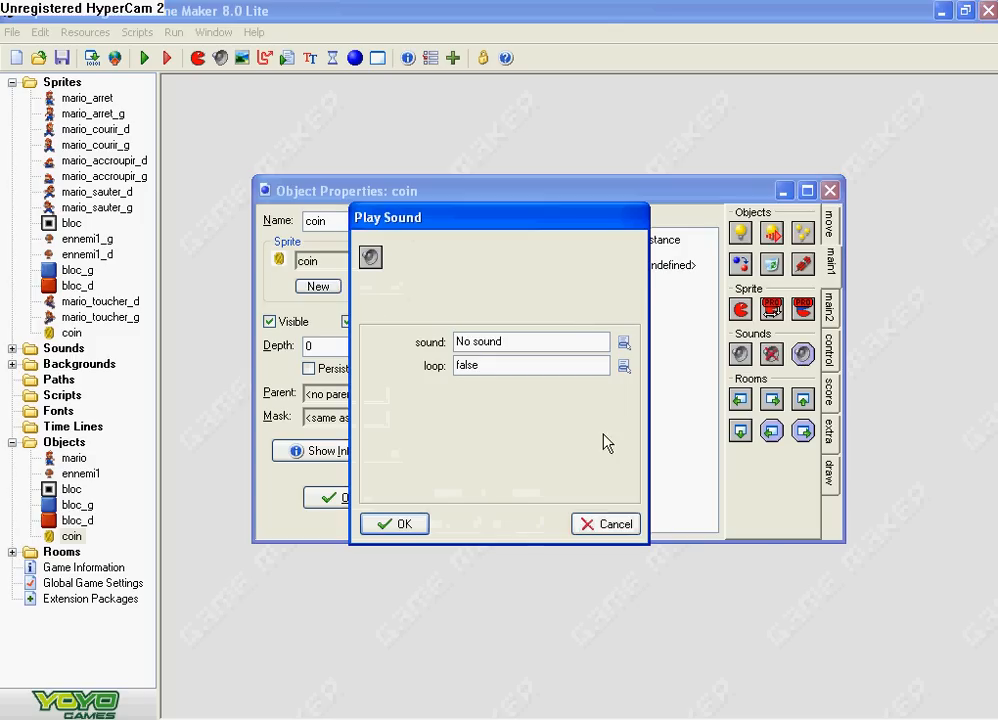
{"action": "left_click", "coordinate": [603, 524]}
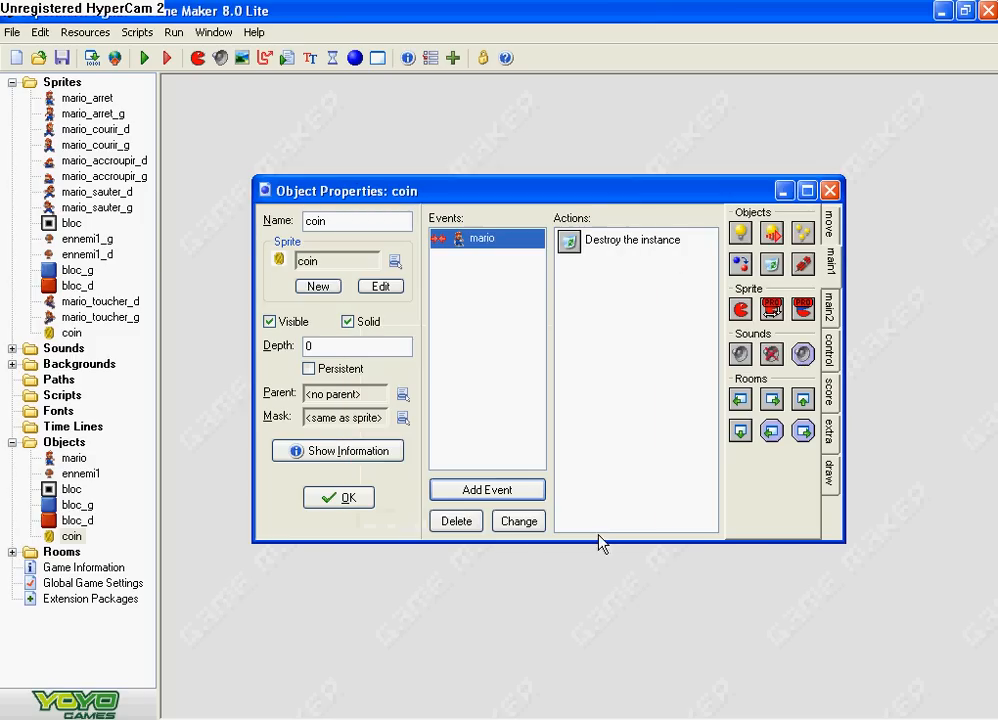
{"action": "left_click_drag", "start_coordinate": [348, 191], "coordinate": [480, 103]}
{"action": "left_click", "coordinate": [218, 58]}
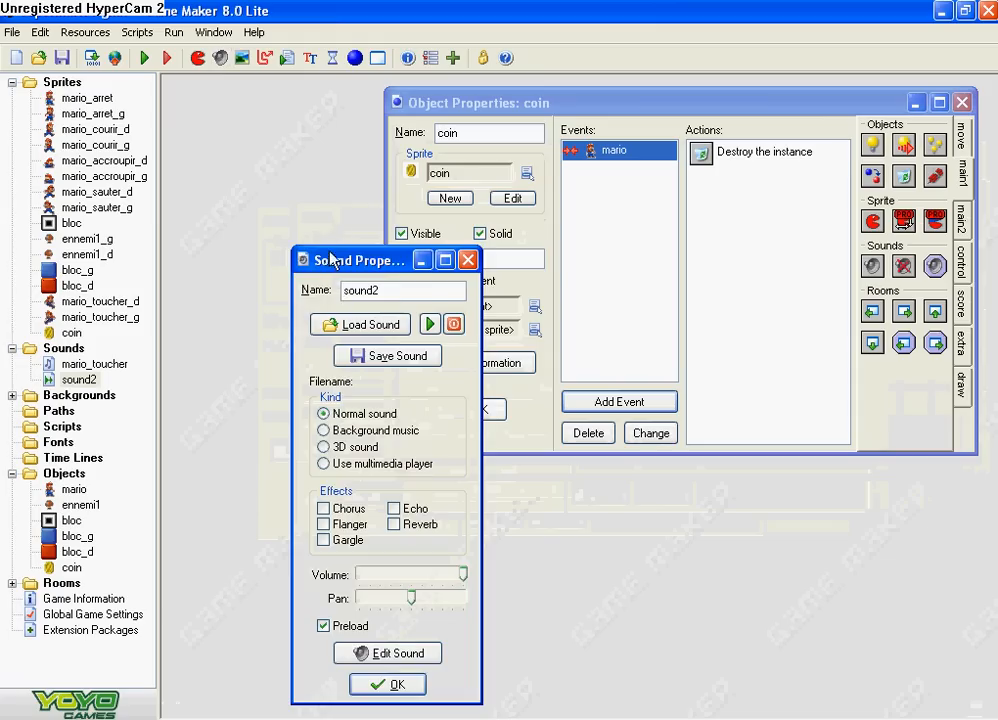
{"action": "left_click_drag", "start_coordinate": [335, 200], "coordinate": [212, 178]}
{"action": "left_click_drag", "start_coordinate": [267, 201], "coordinate": [213, 191]}
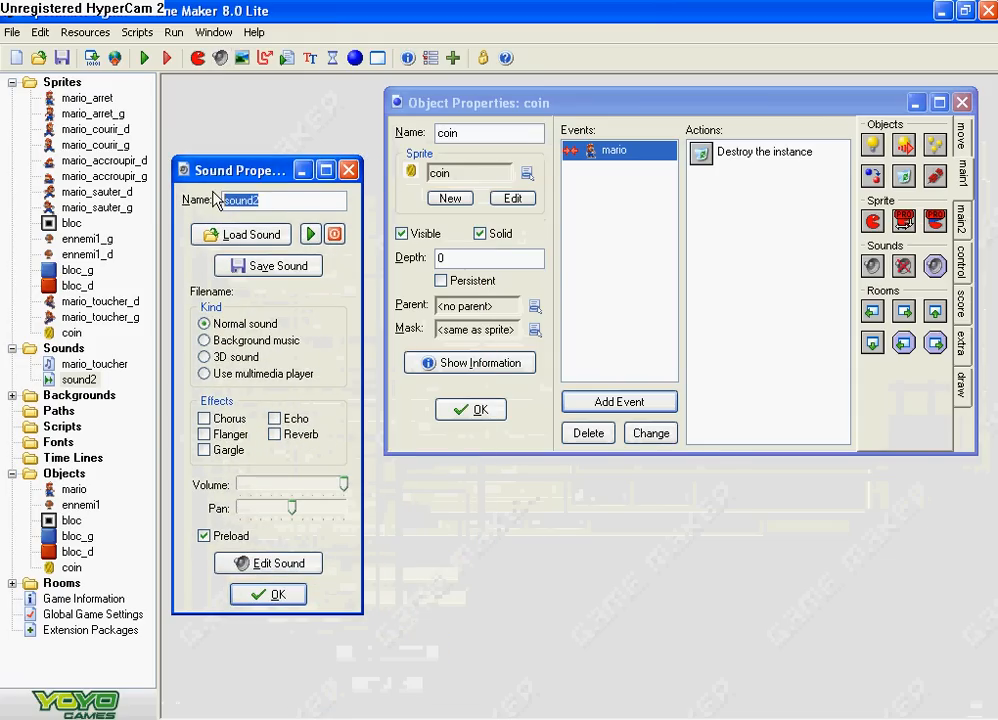
{"action": "type", "text": "coin"}
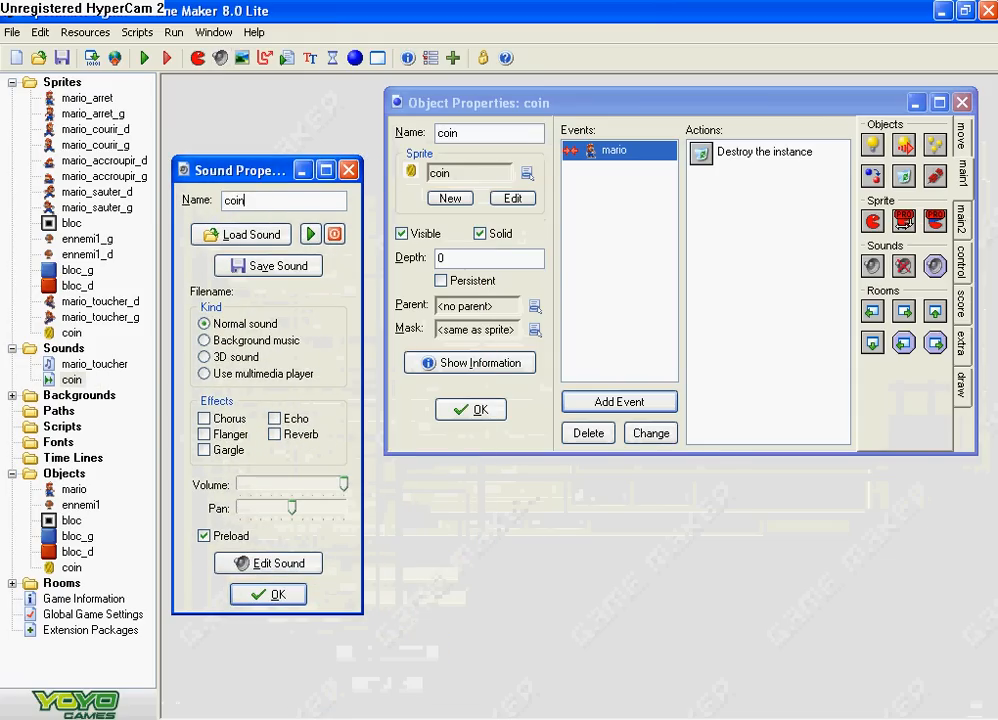
- Load the smw_coin file from the sons folder into the coin sound
{"action": "left_click", "coordinate": [267, 236]}
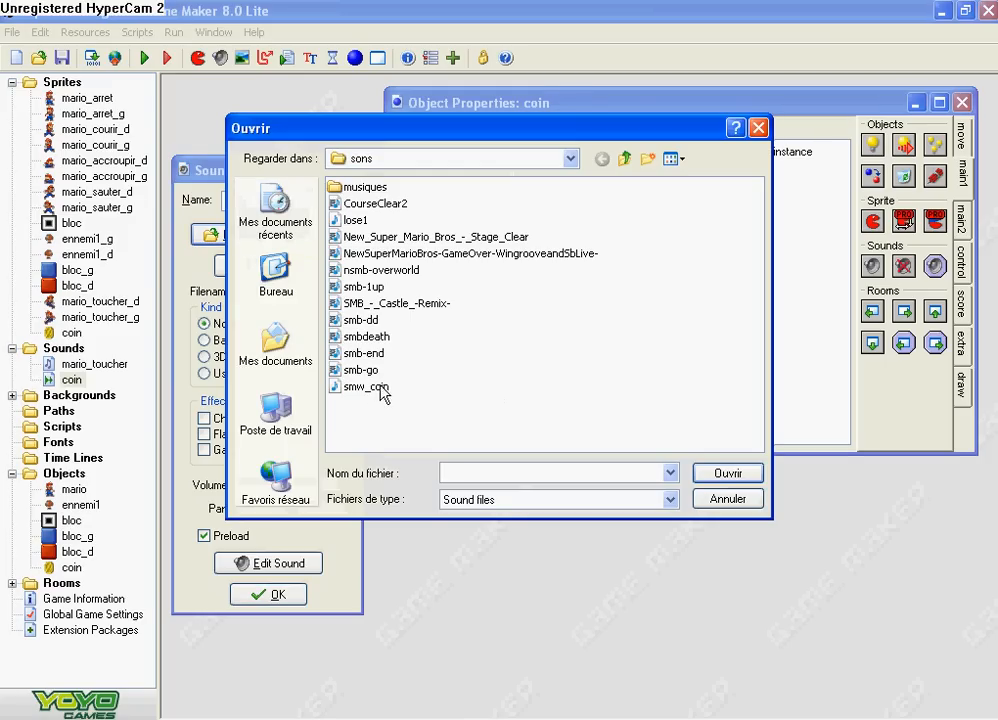
{"action": "left_click", "coordinate": [377, 386]}
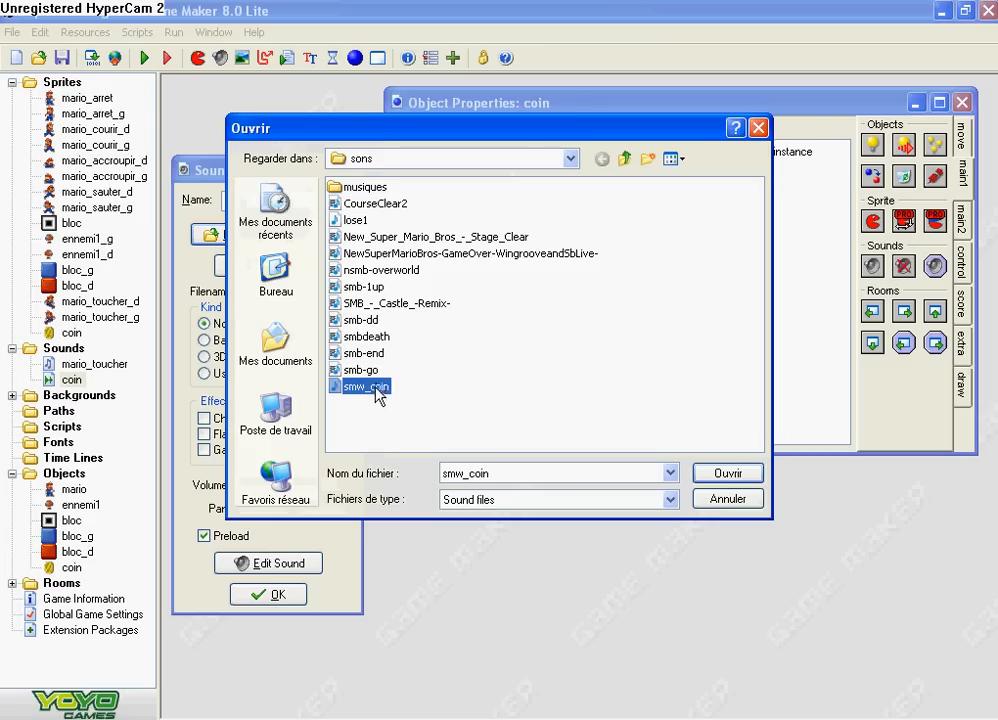
{"action": "double_click", "coordinate": [378, 389]}
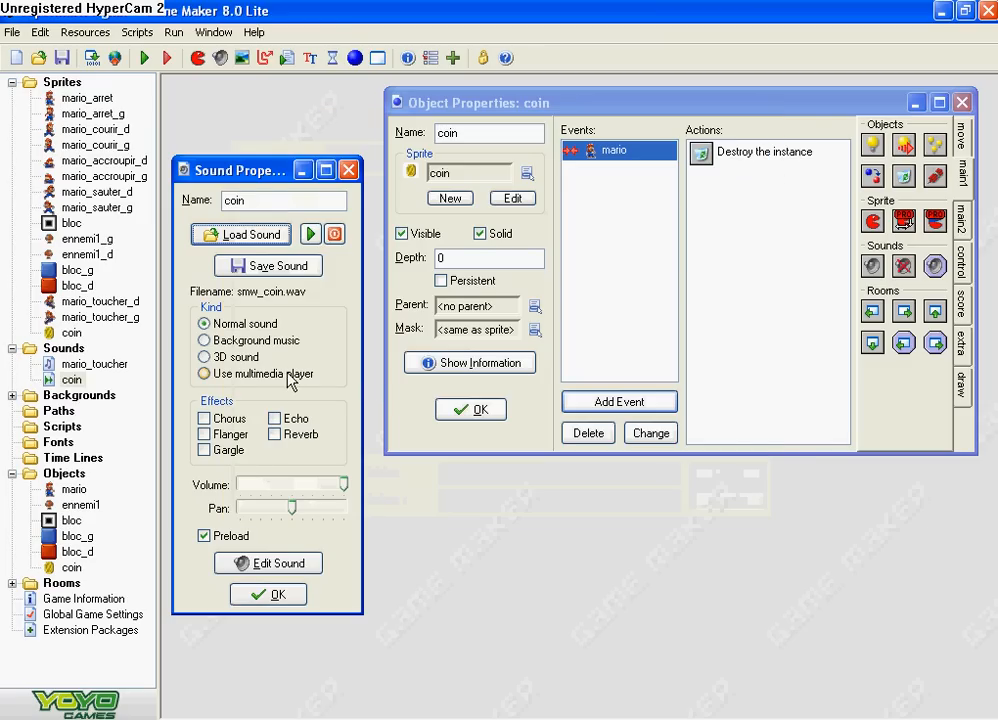
{"action": "left_click_drag", "start_coordinate": [263, 157], "coordinate": [262, 156]}
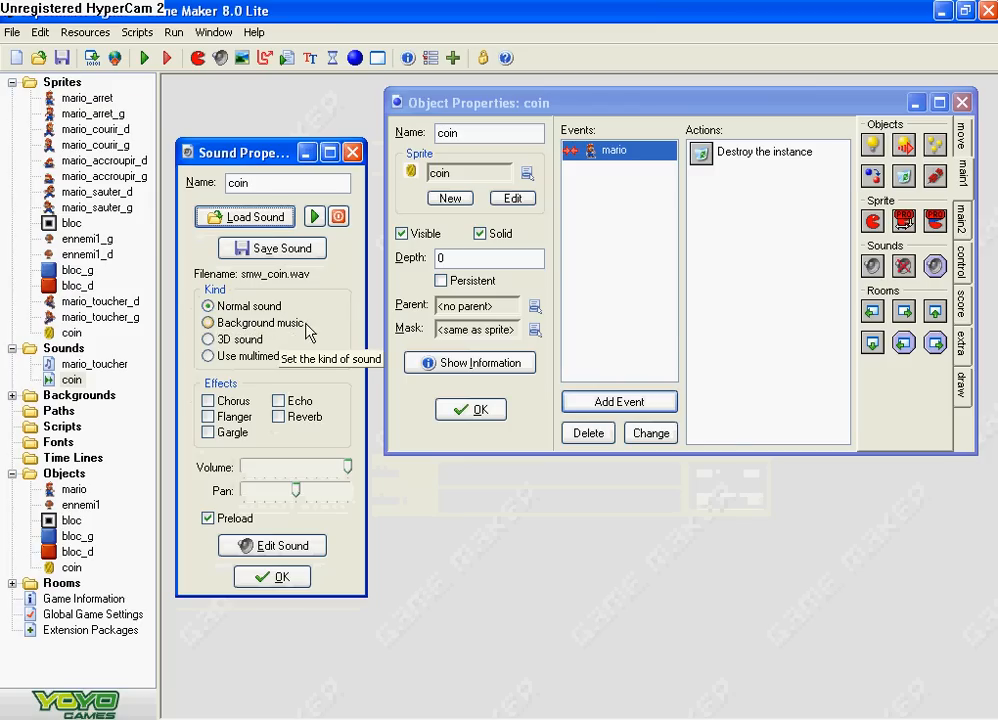
- Preview the coin sound, lower its volume slightly, and save the sound properties
{"action": "left_click", "coordinate": [316, 218]}
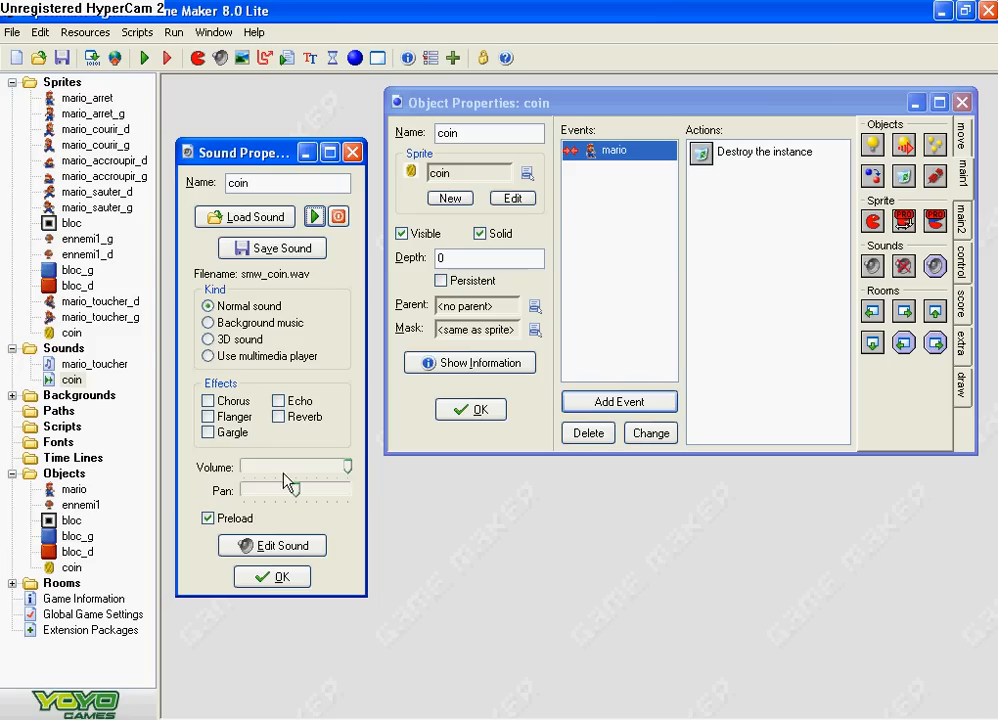
{"action": "left_click_drag", "start_coordinate": [346, 467], "coordinate": [327, 468]}
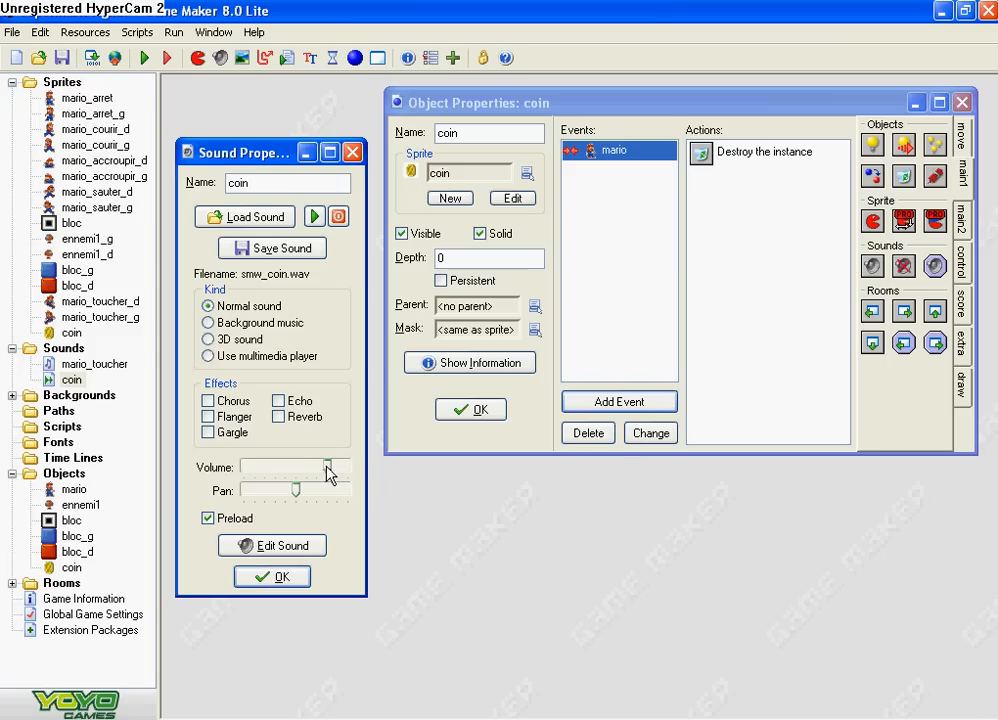
{"action": "left_click", "coordinate": [338, 216]}
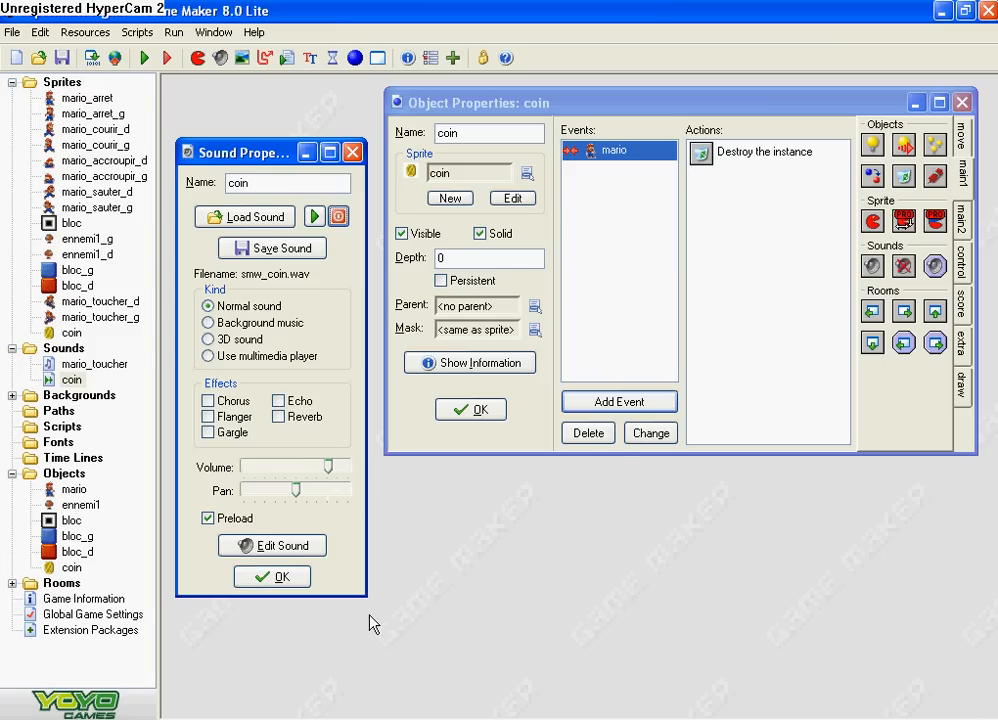
{"action": "left_click", "coordinate": [283, 582]}
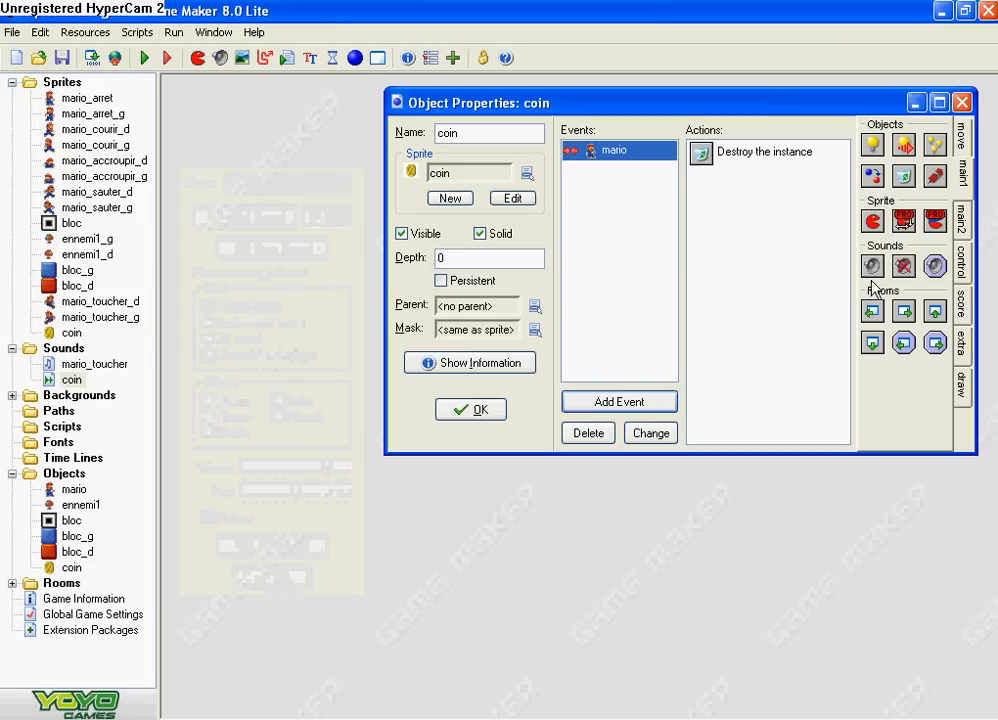
- Add a Play Sound action to the coin's mario collision, using the coin sound with loop set to false
{"action": "left_click_drag", "start_coordinate": [866, 268], "coordinate": [717, 207]}
{"action": "left_click", "coordinate": [623, 343]}
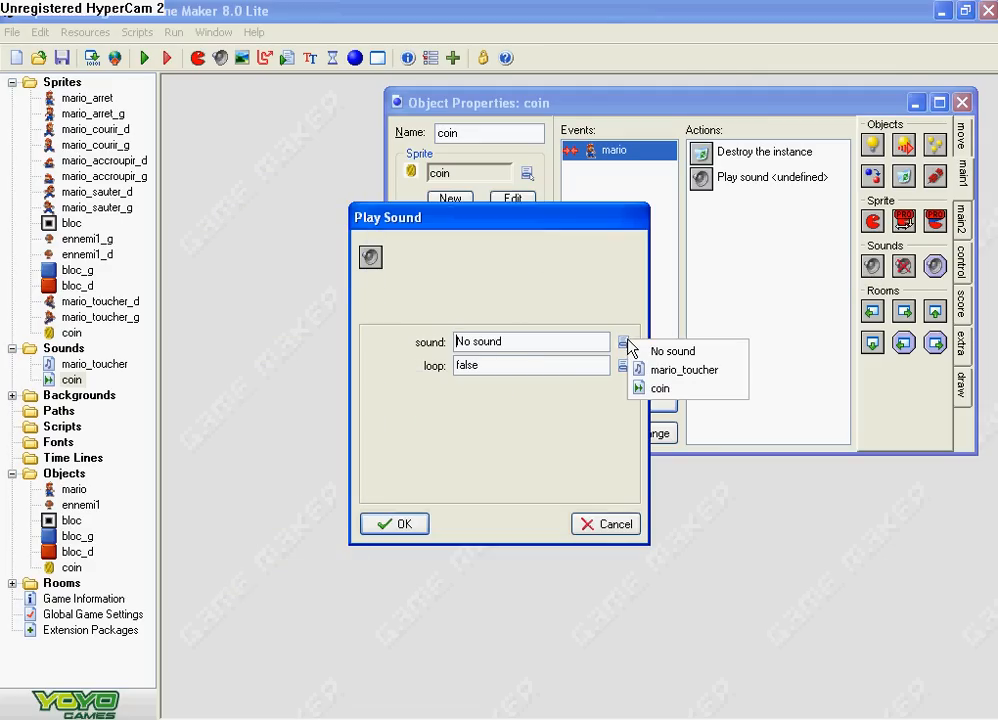
{"action": "left_click", "coordinate": [665, 398]}
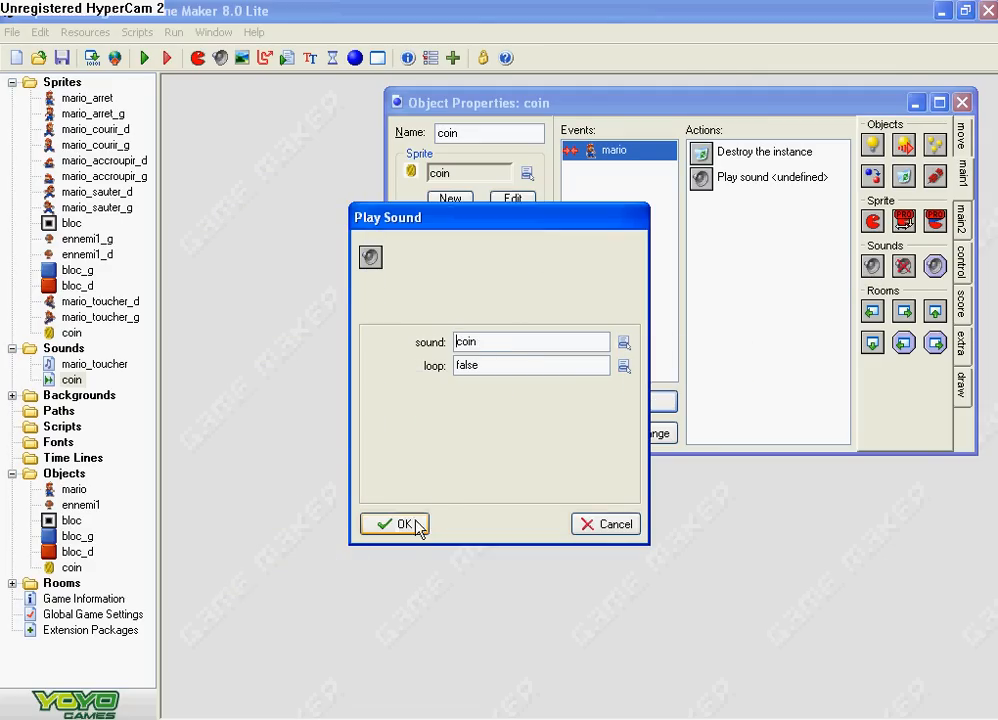
{"action": "left_click", "coordinate": [624, 367]}
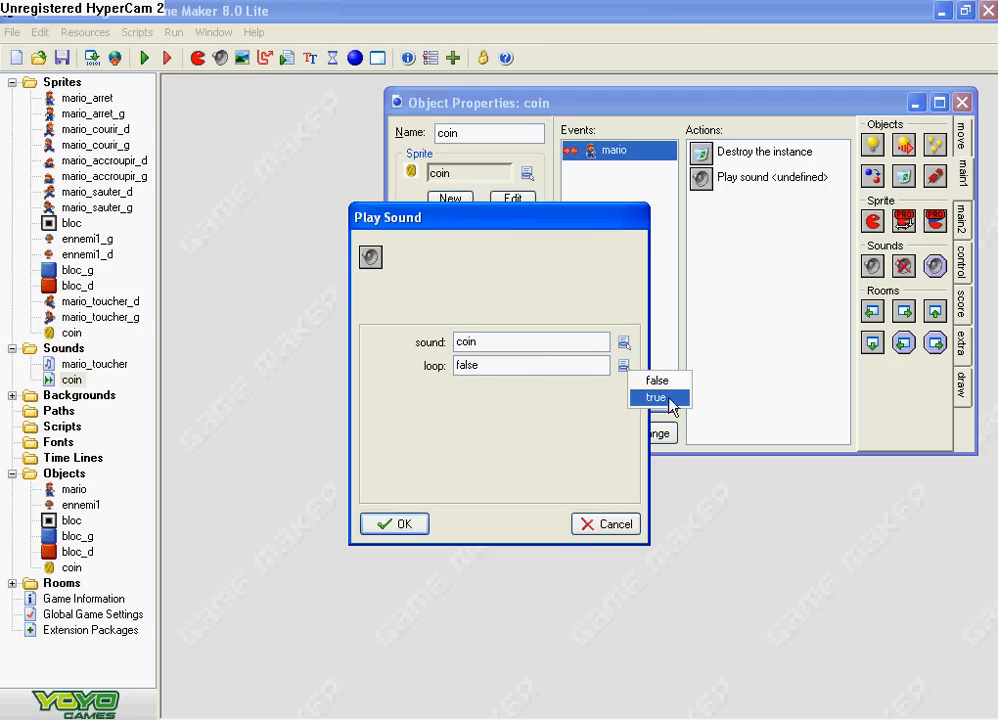
{"action": "left_click", "coordinate": [553, 421]}
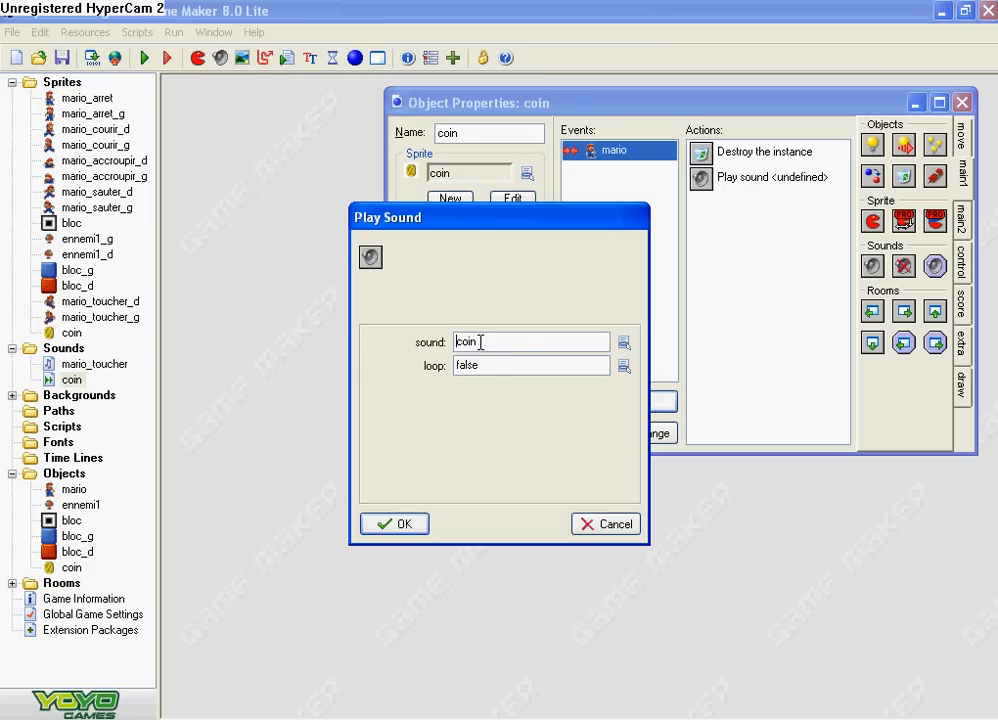
{"action": "left_click", "coordinate": [624, 367]}
{"action": "left_click", "coordinate": [488, 402]}
{"action": "left_click", "coordinate": [400, 524]}
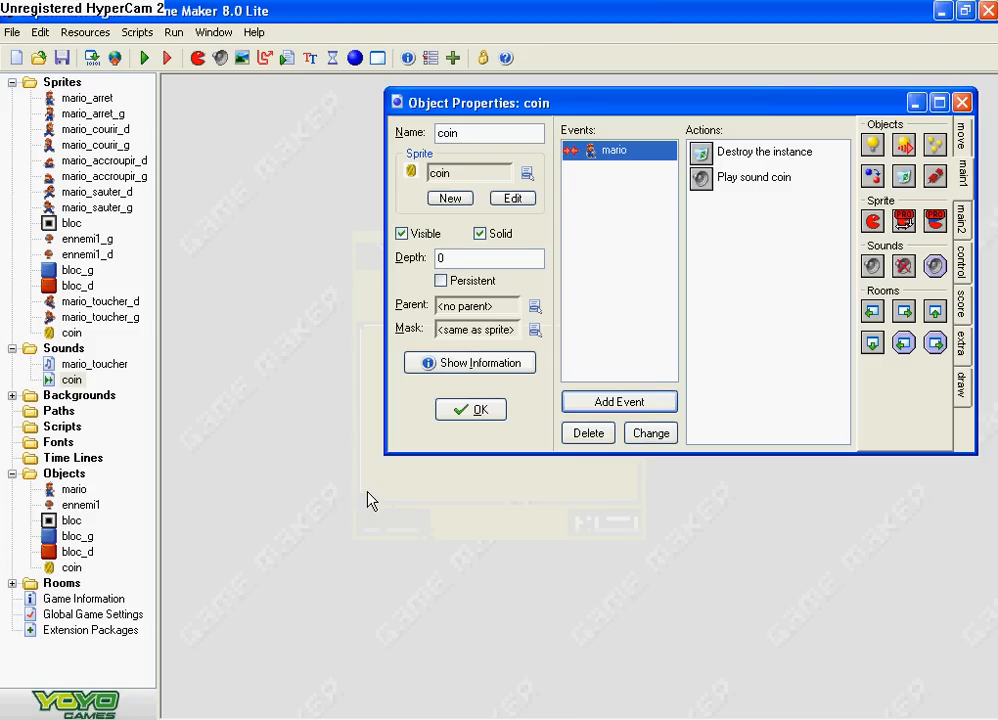
- Add a Set Score action with a relative new score of 1 to the mario collision, and save the coin object
{"action": "left_click", "coordinate": [961, 217]}
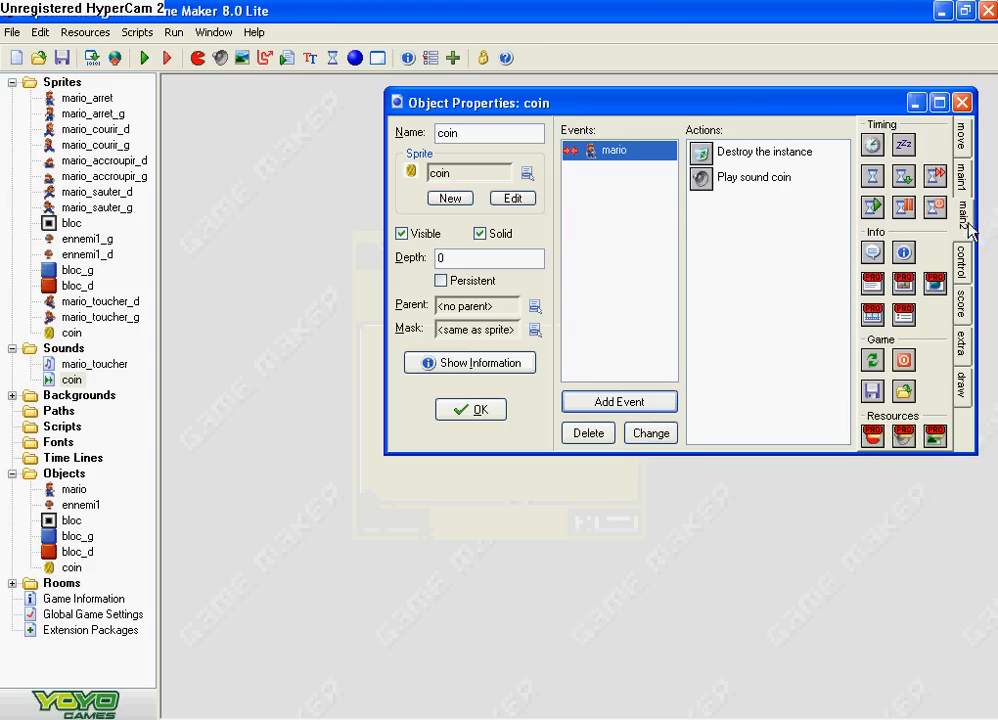
{"action": "left_click", "coordinate": [961, 258]}
{"action": "left_click", "coordinate": [964, 316]}
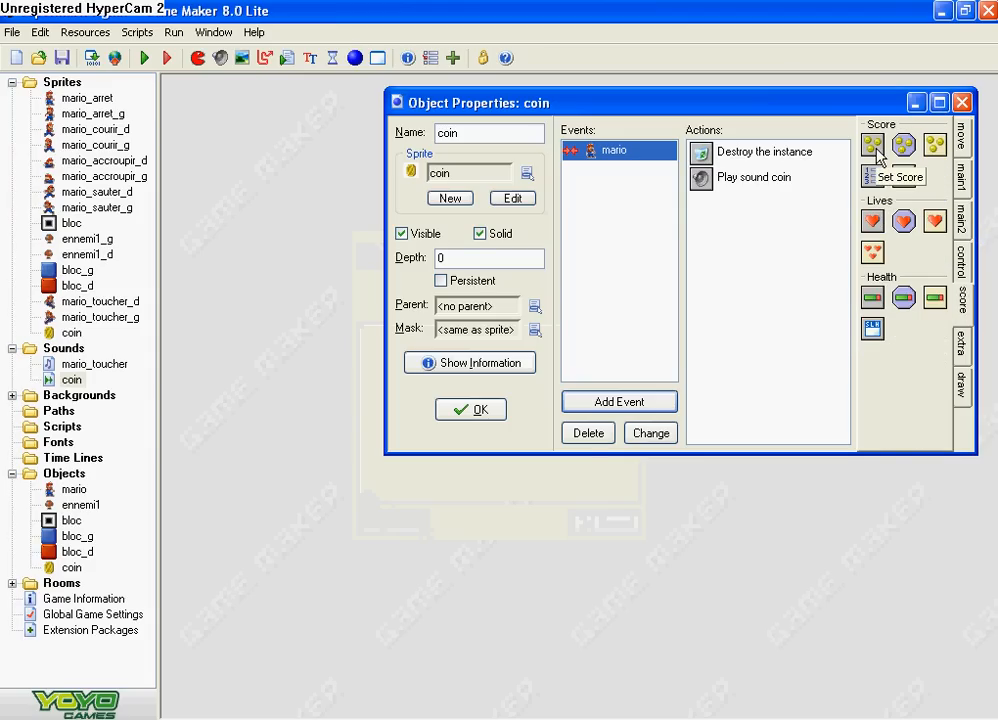
{"action": "left_click_drag", "start_coordinate": [872, 146], "coordinate": [705, 205]}
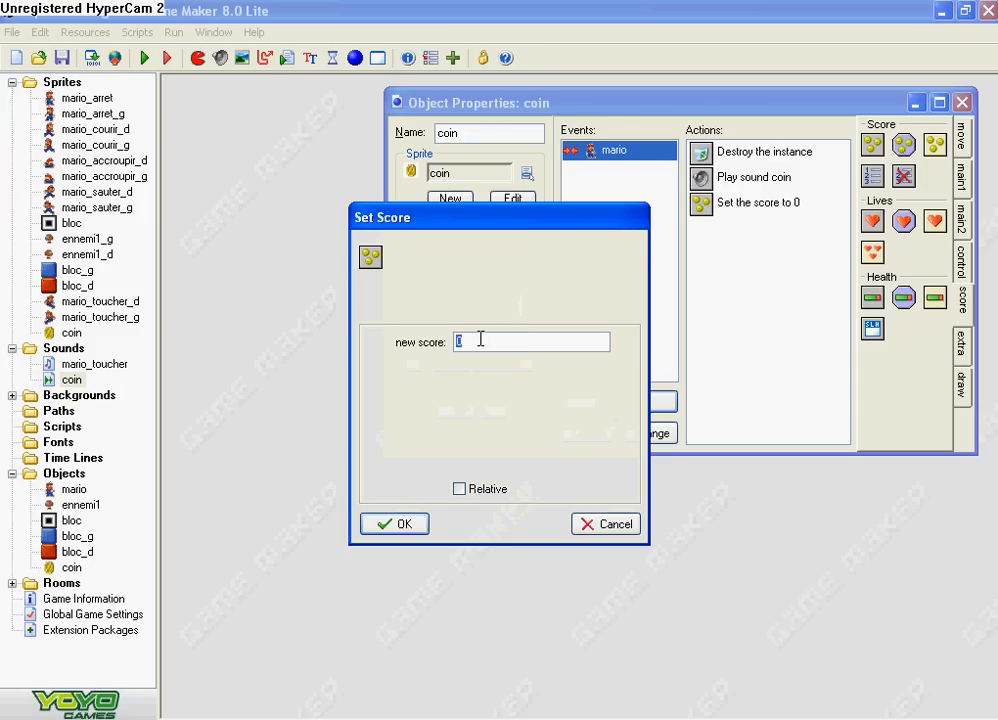
{"action": "type", "text": "1"}
{"action": "left_click", "coordinate": [458, 490]}
{"action": "left_click", "coordinate": [408, 528]}
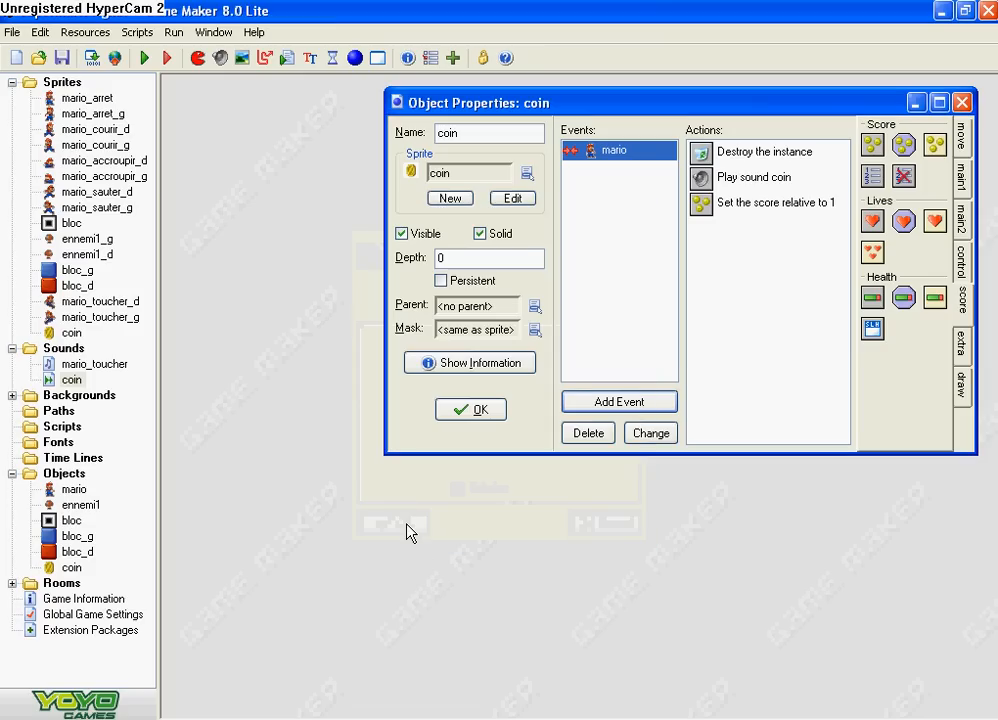
{"action": "left_click", "coordinate": [470, 410]}
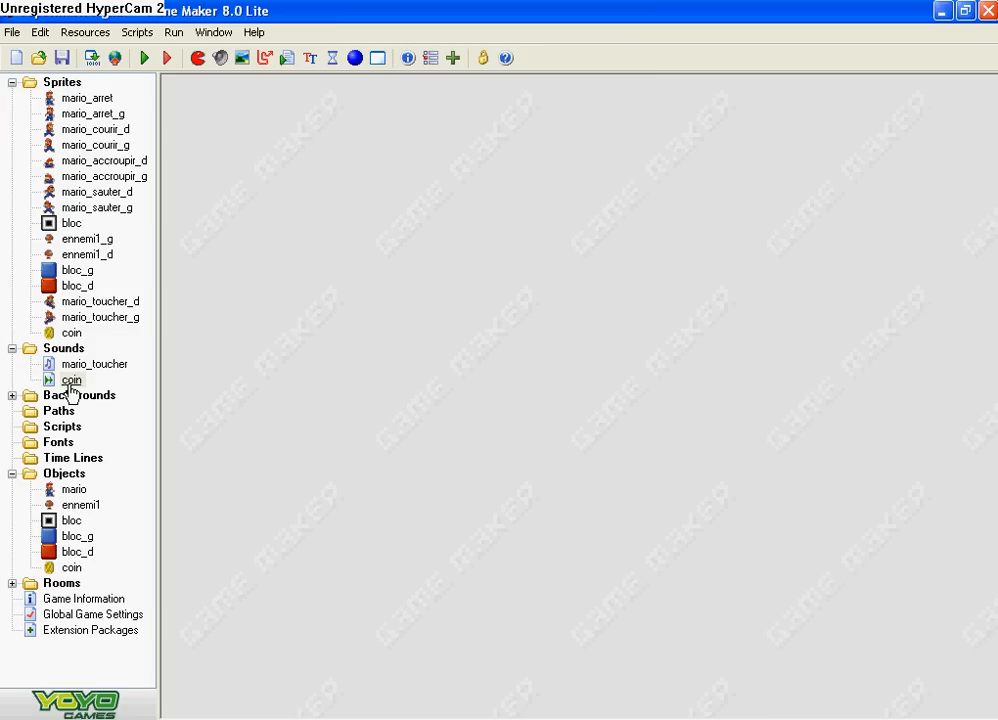
- Open room0 maximized and place a row of four coin objects in the air above the first stack of blocks
{"action": "left_click", "coordinate": [12, 583]}
{"action": "double_click", "coordinate": [72, 600]}
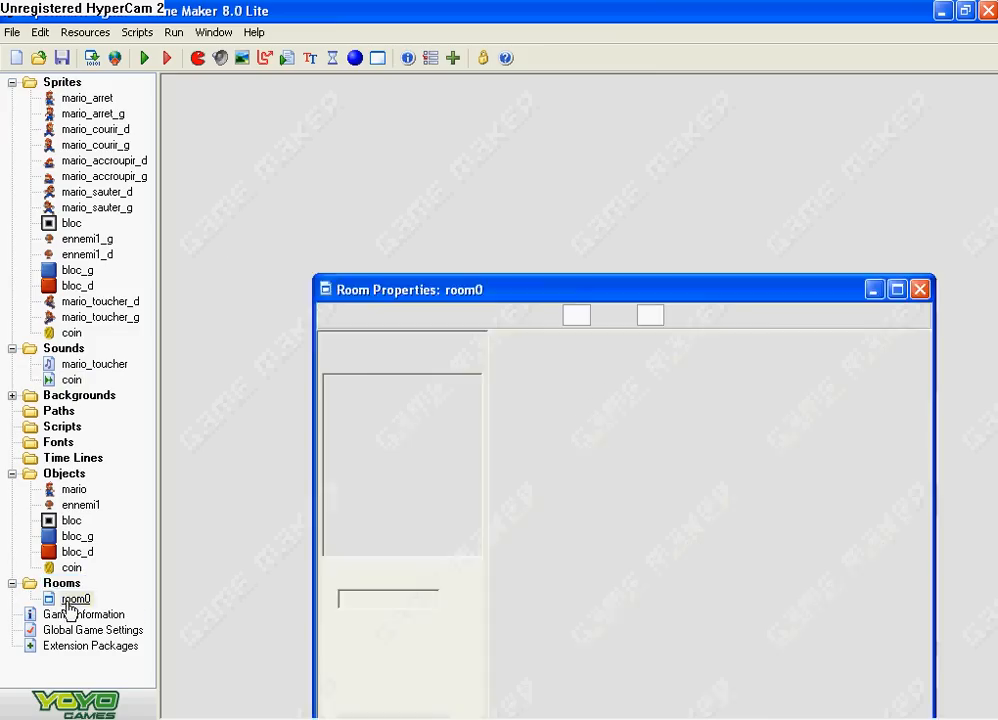
{"action": "left_click", "coordinate": [898, 285]}
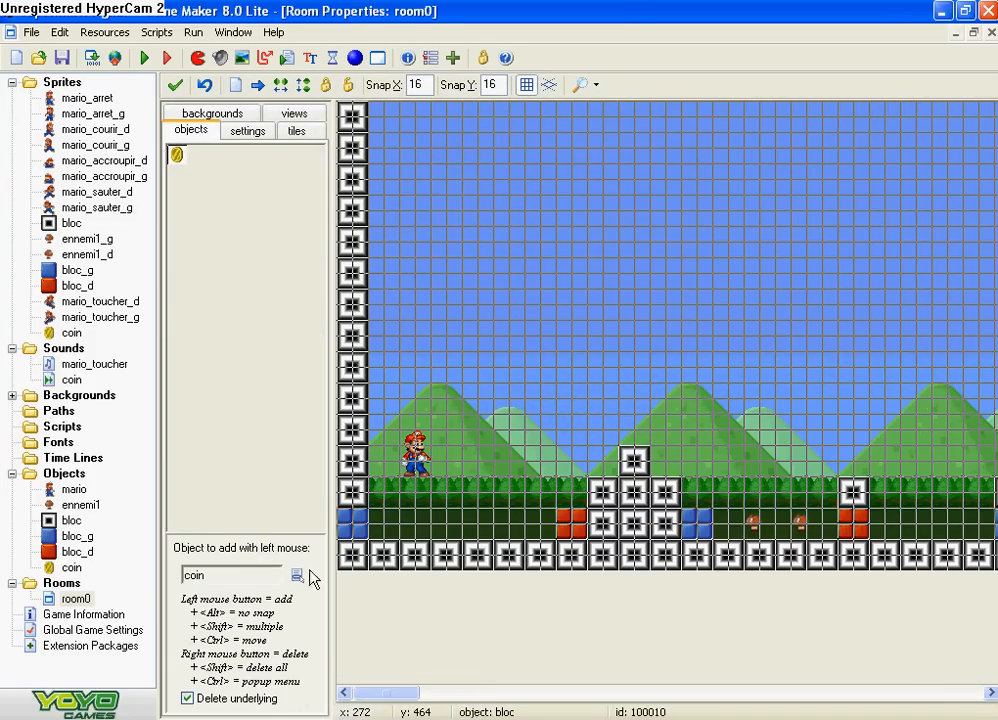
{"action": "left_click", "coordinate": [297, 576]}
{"action": "left_click", "coordinate": [325, 684]}
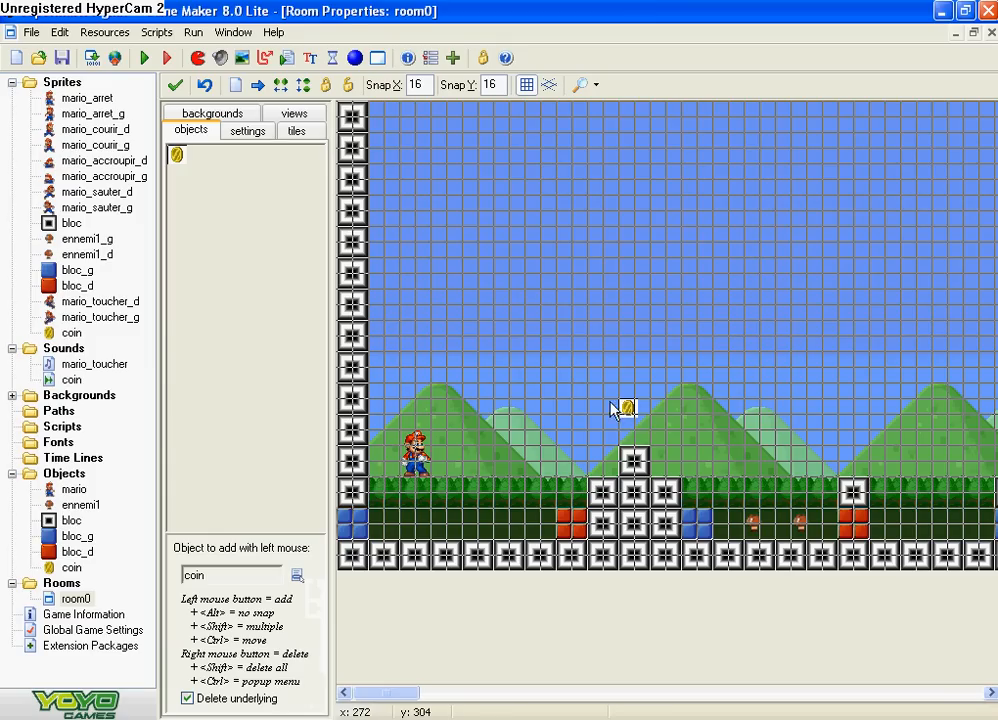
{"action": "left_click", "coordinate": [579, 412]}
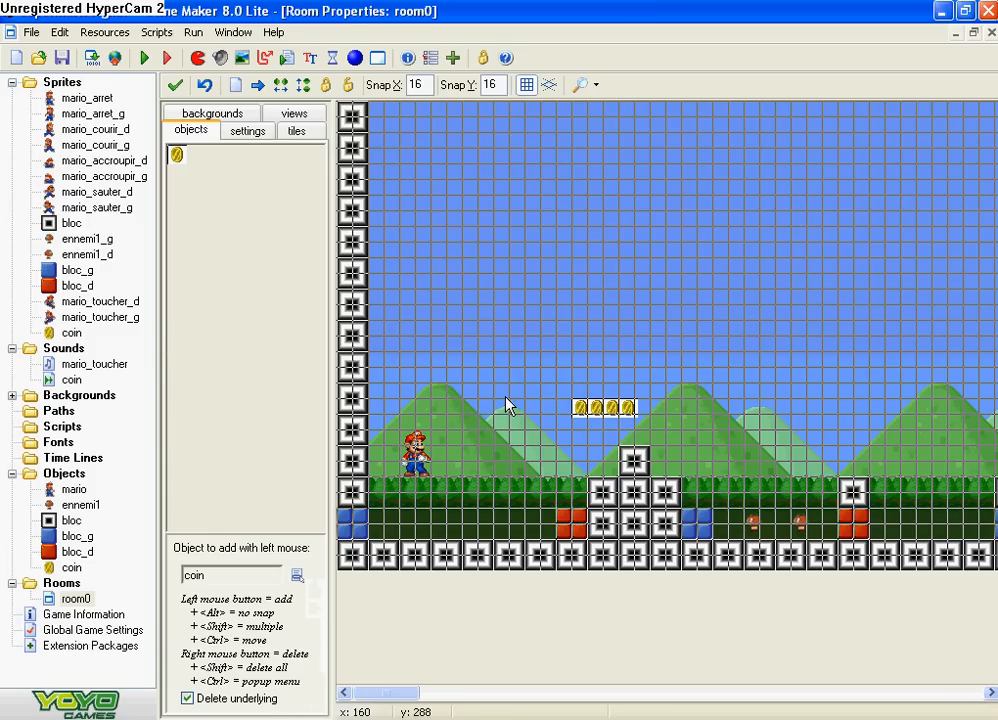
- Erase the white background color from all images of the coin sprite, and save the sprite
{"action": "double_click", "coordinate": [67, 338]}
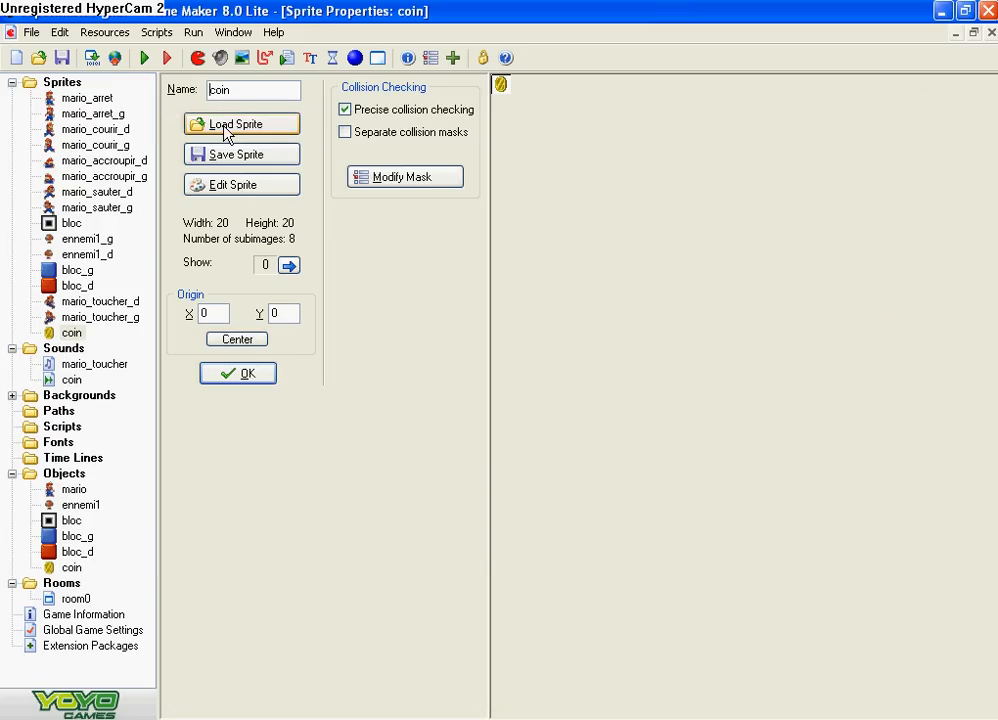
{"action": "left_click", "coordinate": [233, 185]}
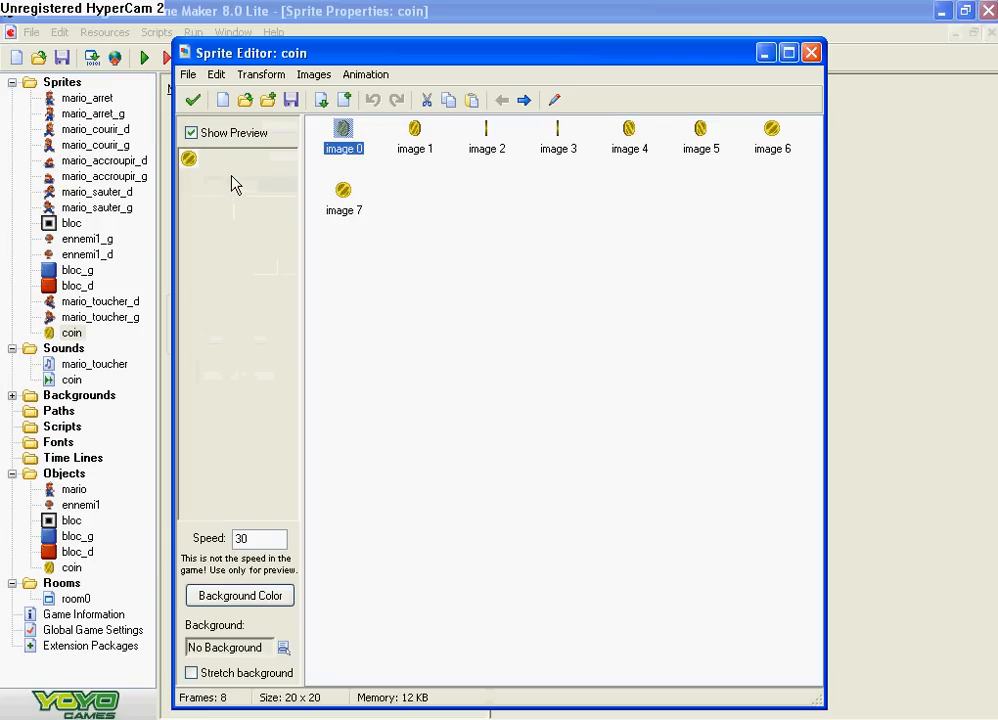
{"action": "left_click", "coordinate": [283, 76]}
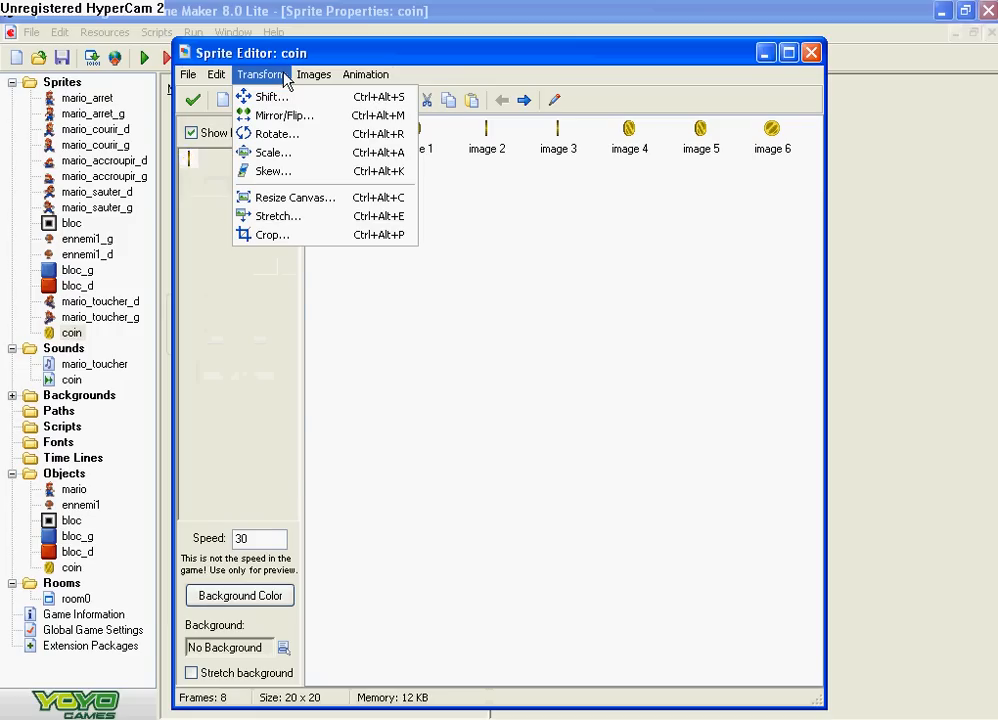
{"action": "mouse_move", "coordinate": [330, 80]}
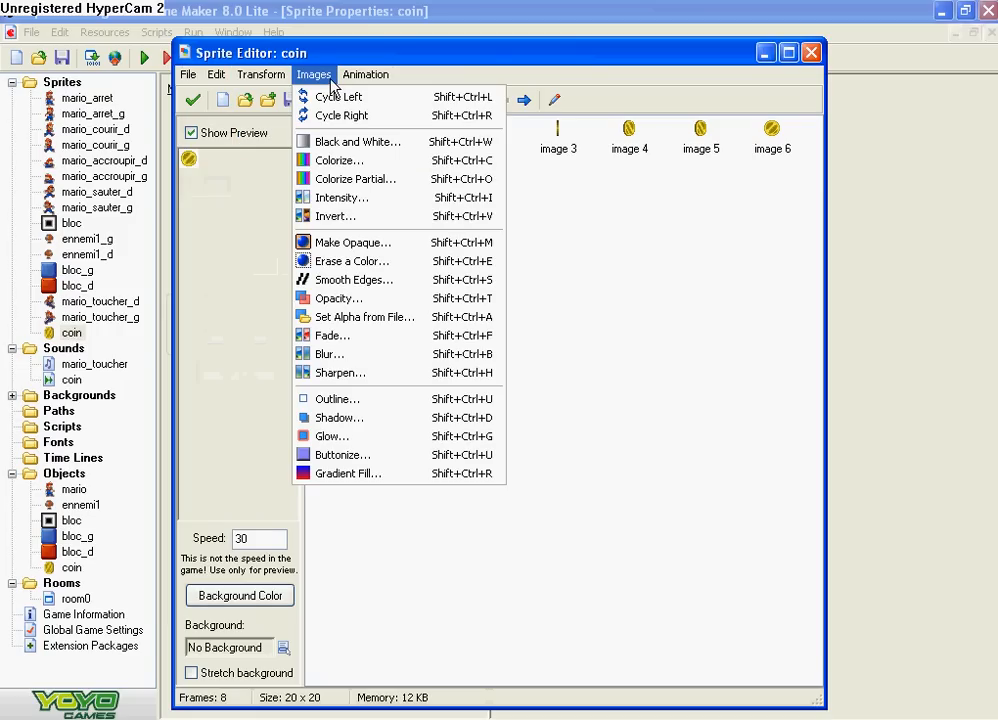
{"action": "left_click", "coordinate": [349, 270]}
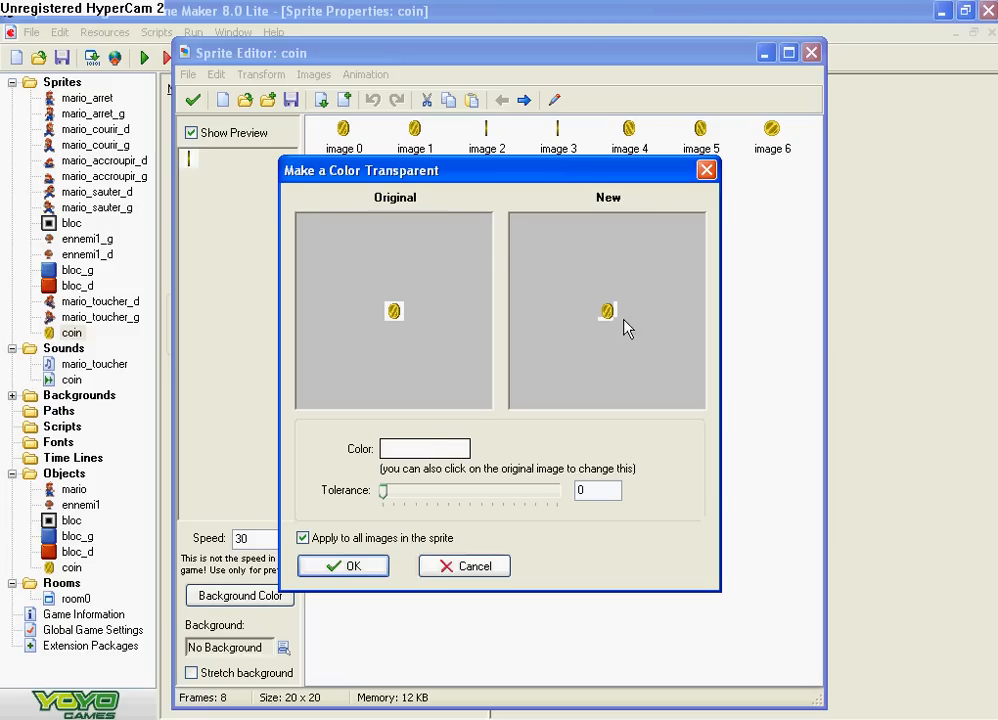
{"action": "left_click", "coordinate": [352, 570]}
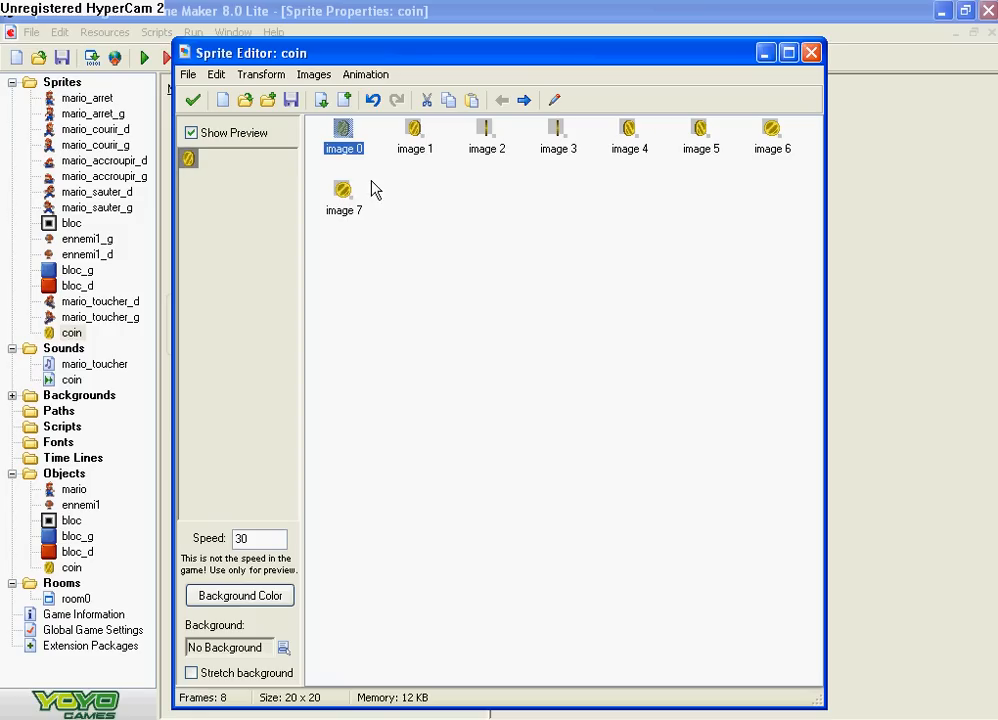
{"action": "left_click", "coordinate": [193, 104]}
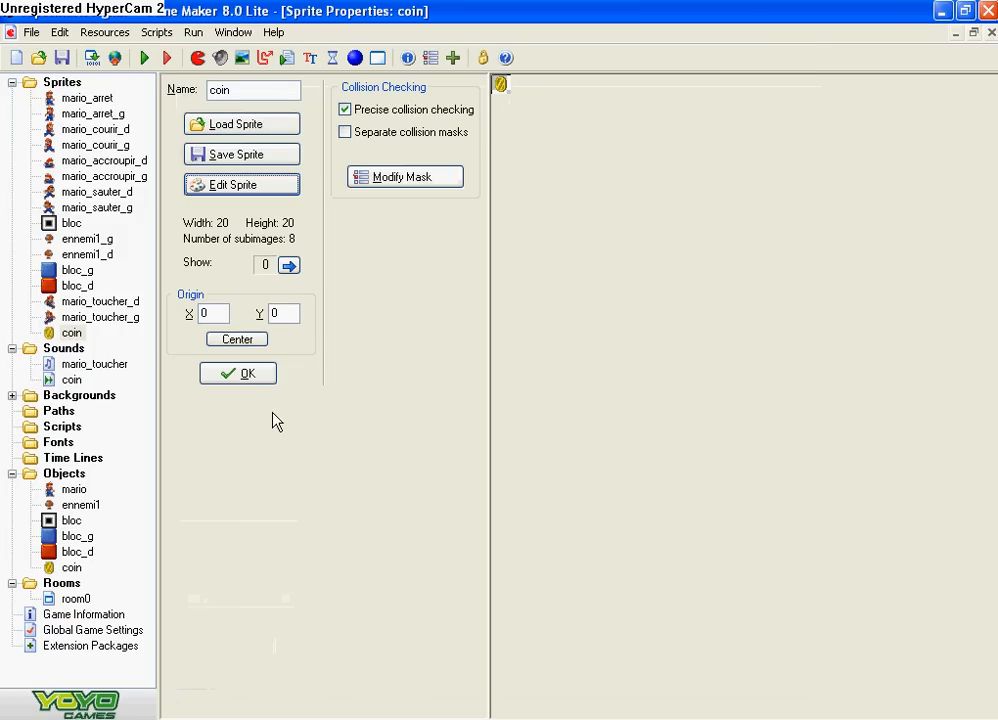
{"action": "left_click", "coordinate": [245, 375]}
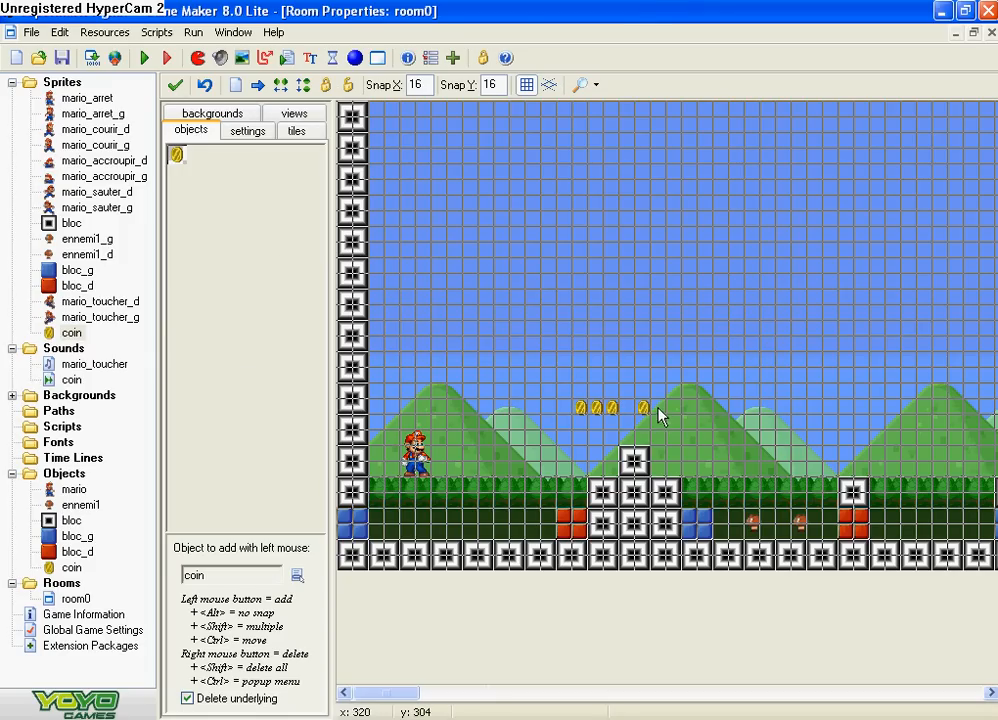
- Extend the coin row above the block stack to ten coins in room0 and run the game
{"action": "mouse_move", "coordinate": [658, 408]}
{"action": "left_mouse_down"}
{"action": "mouse_move", "coordinate": [684, 409]}
{"action": "mouse_move", "coordinate": [563, 410]}
{"action": "left_mouse_up"}
{"action": "left_click", "coordinate": [143, 58]}
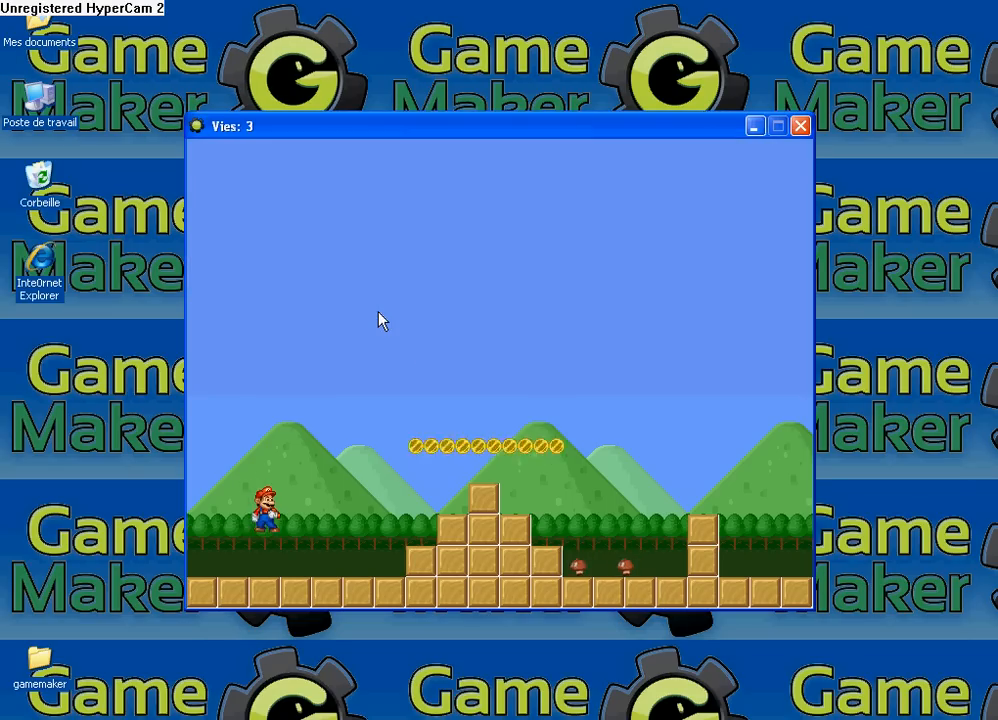
- Test the game by moving Mario over the blocks to collect every coin, and close the game window
{"action": "key", "text": "Right"}
{"action": "key", "text": "Up"}
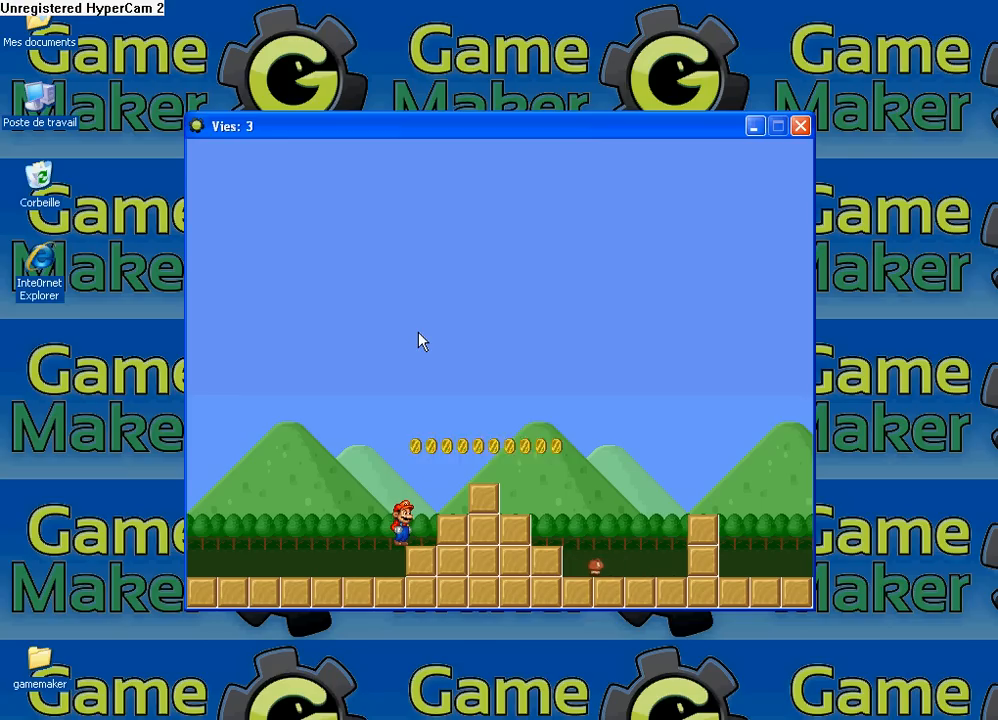
{"action": "key", "text": "Right"}
{"action": "key", "text": "Up"}
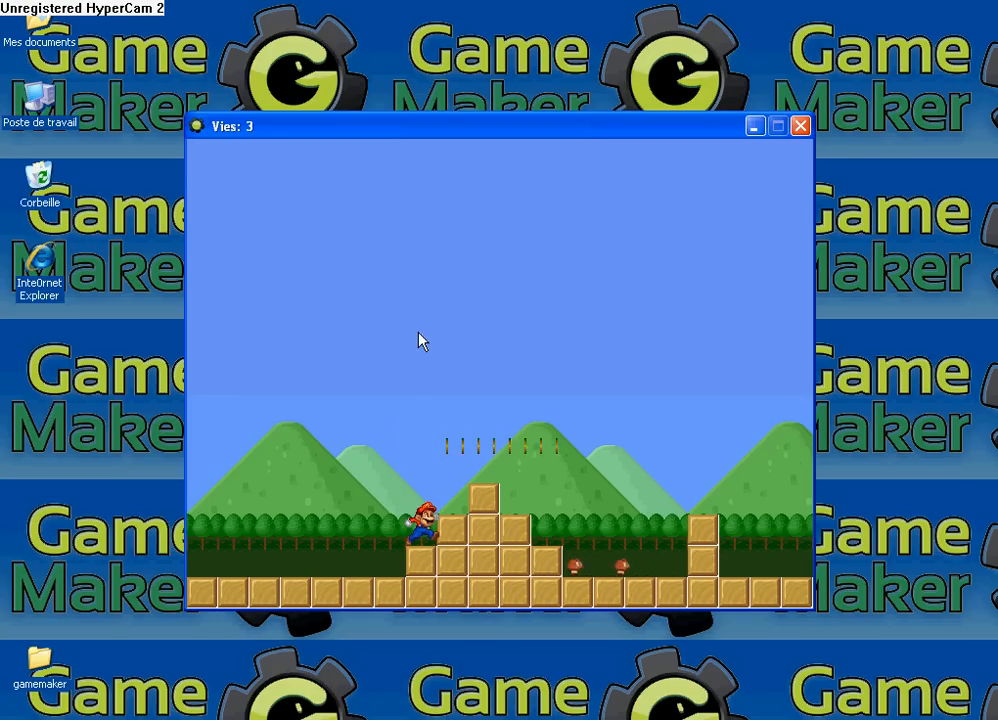
{"action": "key", "text": "Up"}
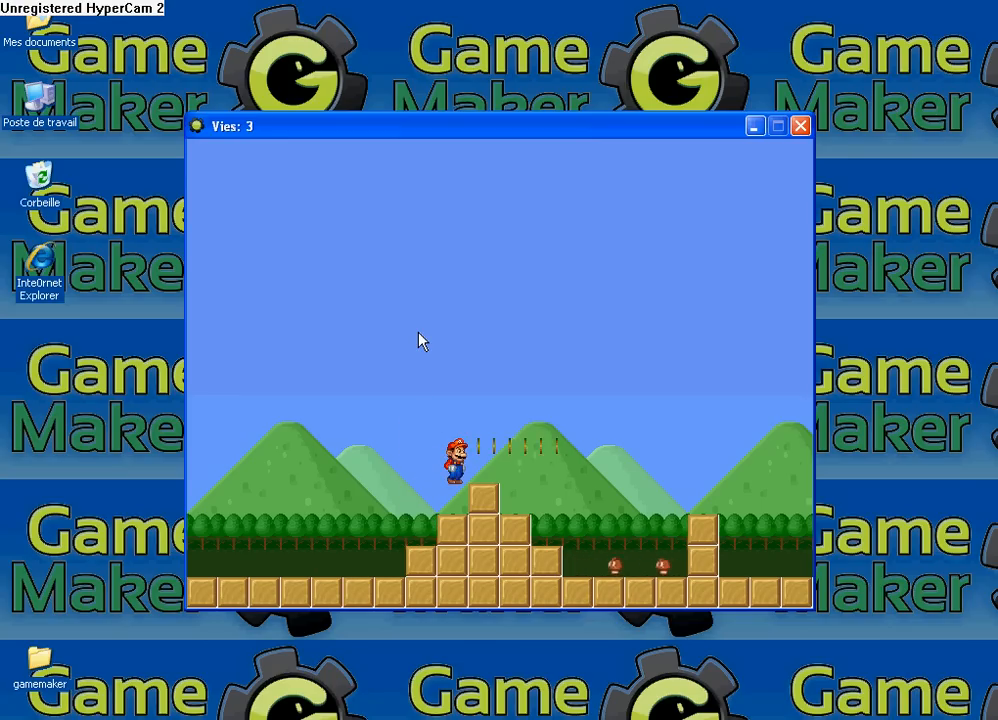
{"action": "key", "text": "Up"}
{"action": "key", "text": "Right"}
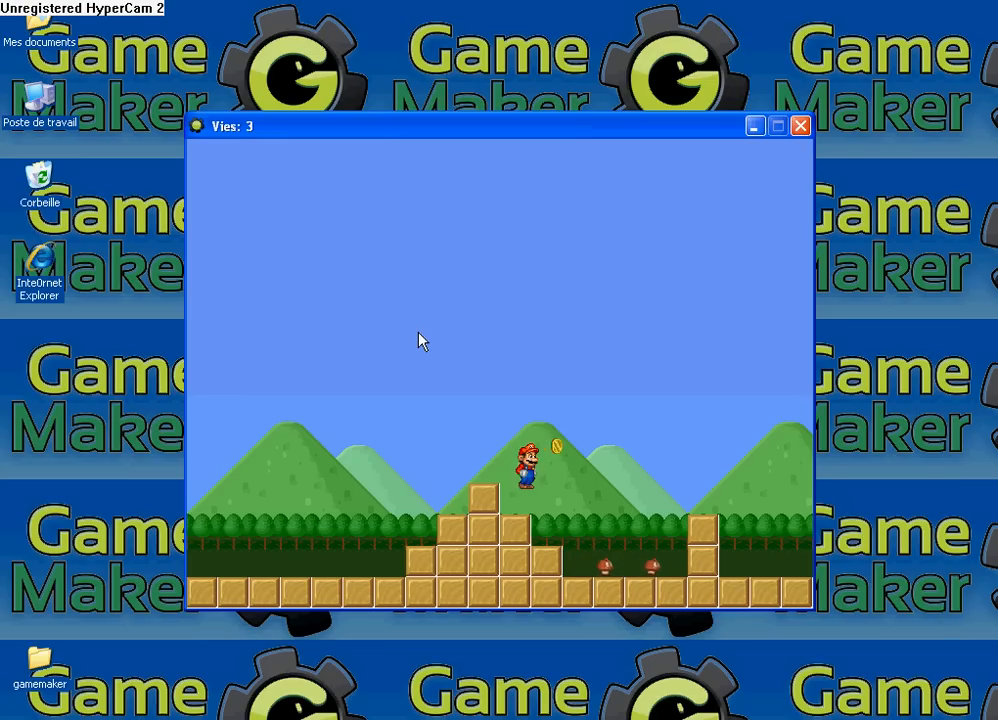
{"action": "key", "text": "Up"}
{"action": "key", "text": "Left"}
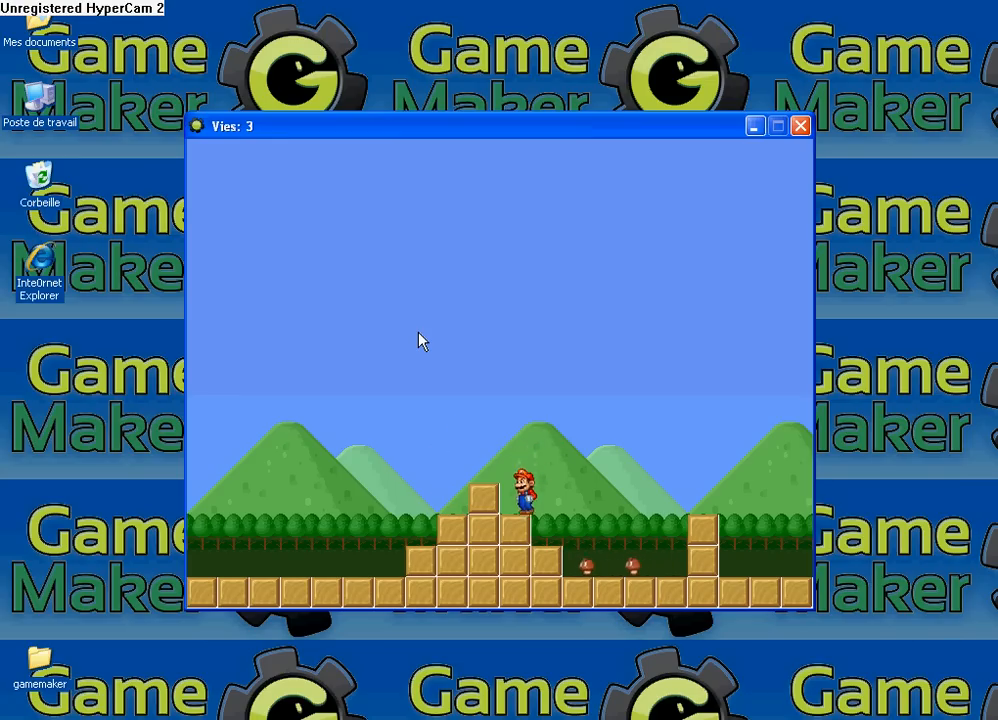
{"action": "key", "text": "Up"}
{"action": "key", "text": "Left"}
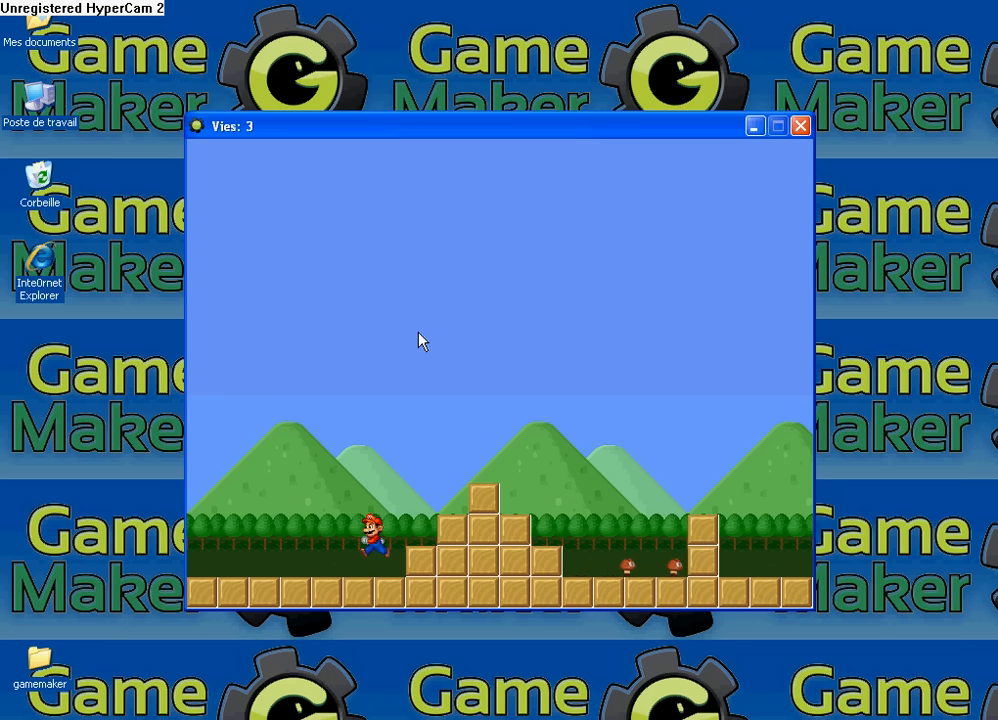
{"action": "left_click", "coordinate": [805, 127]}
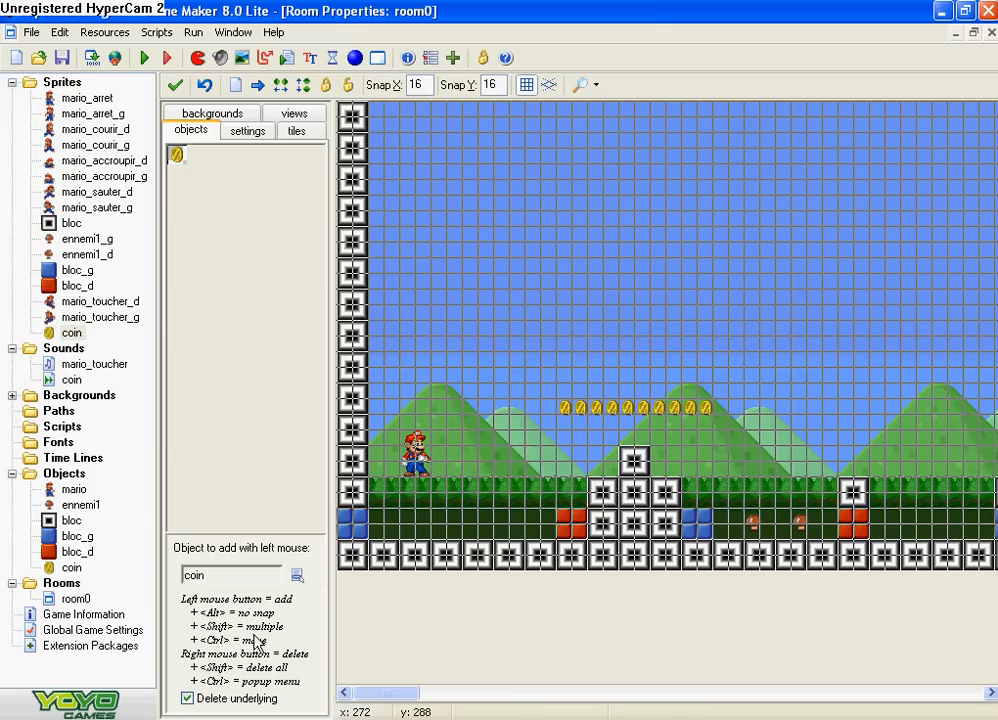
- Open the score caption action in the mario object's Create event and set the score to show
{"action": "double_click", "coordinate": [72, 490]}
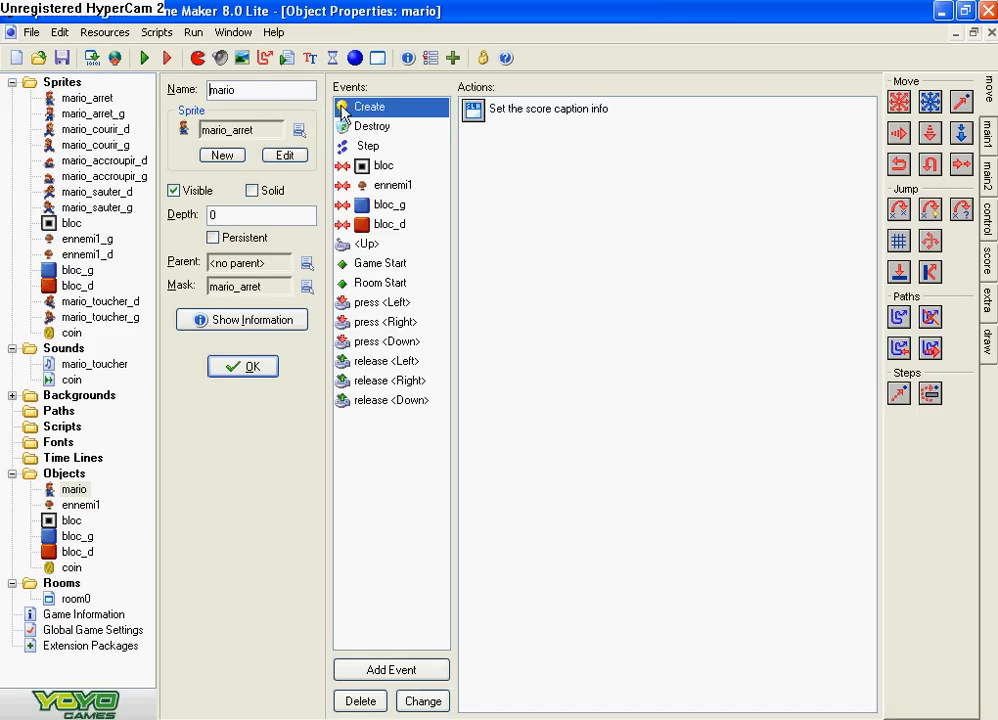
{"action": "mouse_move", "coordinate": [591, 121]}
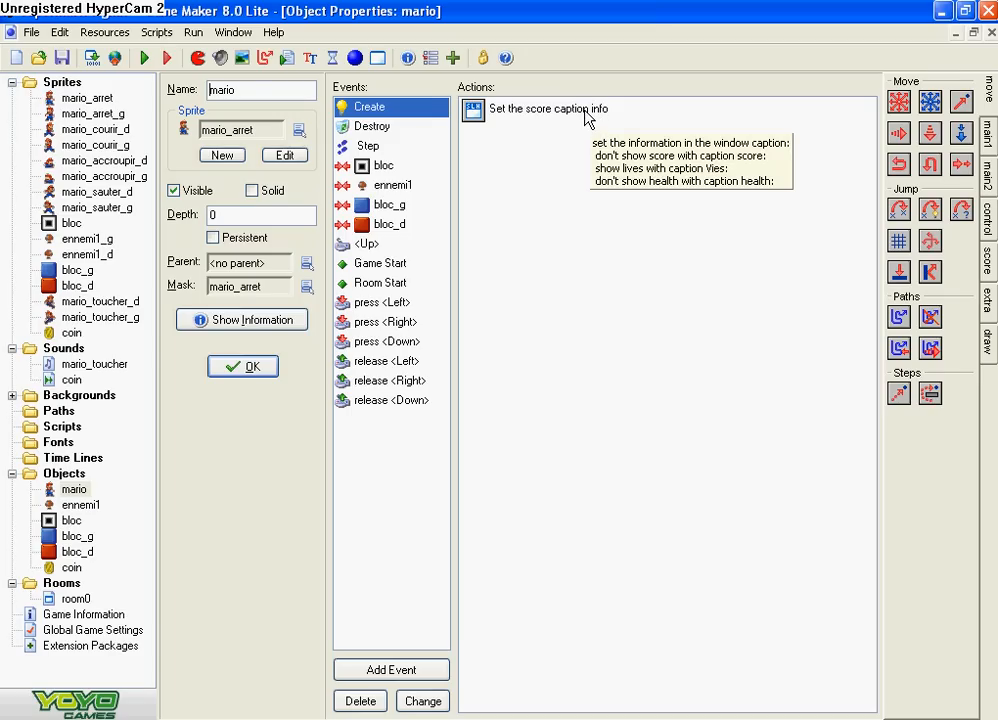
{"action": "double_click", "coordinate": [588, 112]}
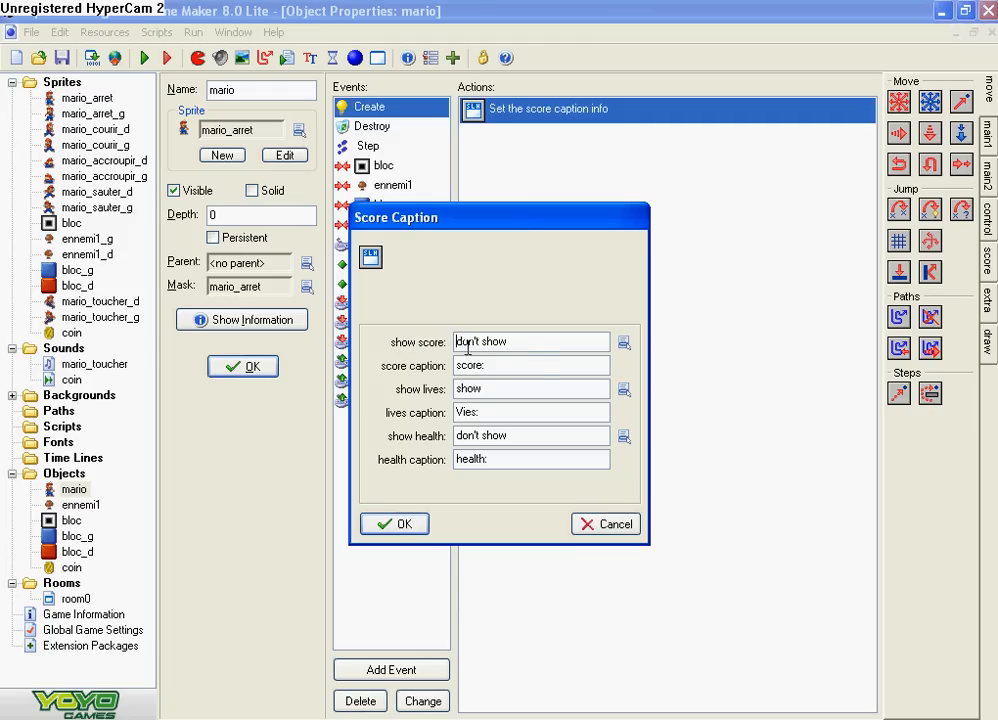
{"action": "left_click", "coordinate": [622, 345]}
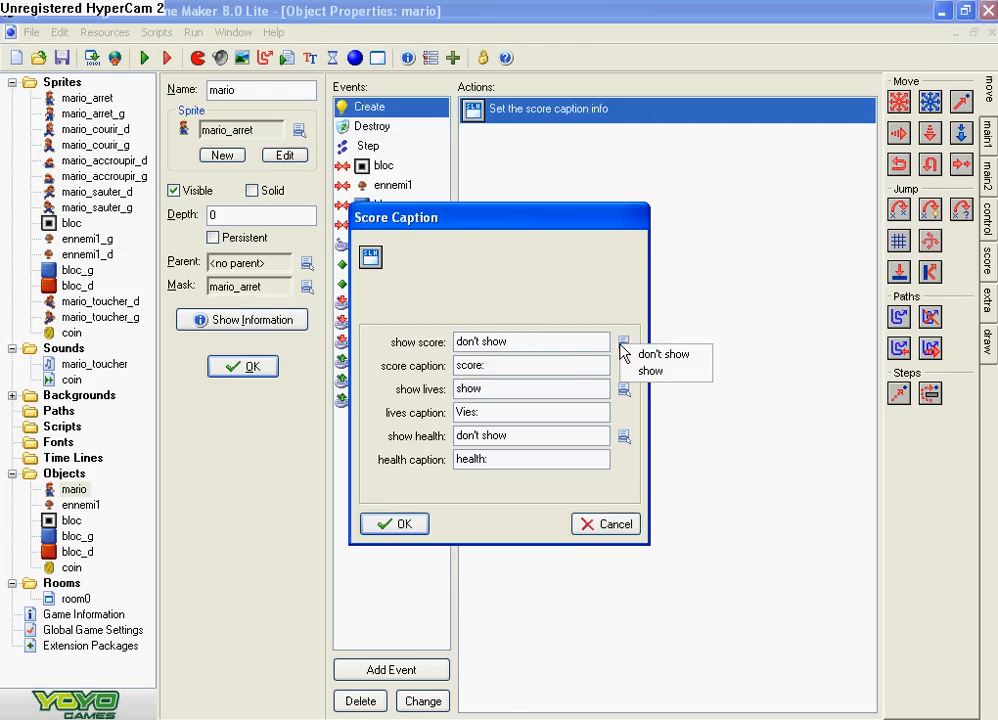
{"action": "left_click", "coordinate": [590, 370]}
- Replace the score caption text with "Pièces:" and confirm the action's settings
{"action": "left_click_drag", "start_coordinate": [484, 367], "coordinate": [423, 363]}
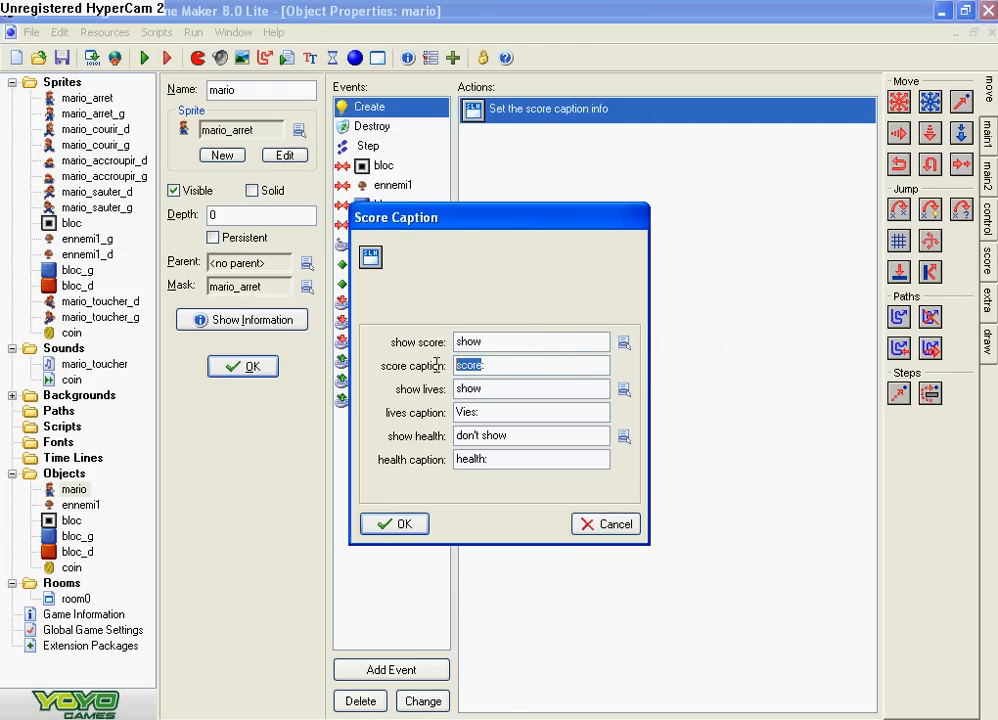
{"action": "type", "text": "pointage"}
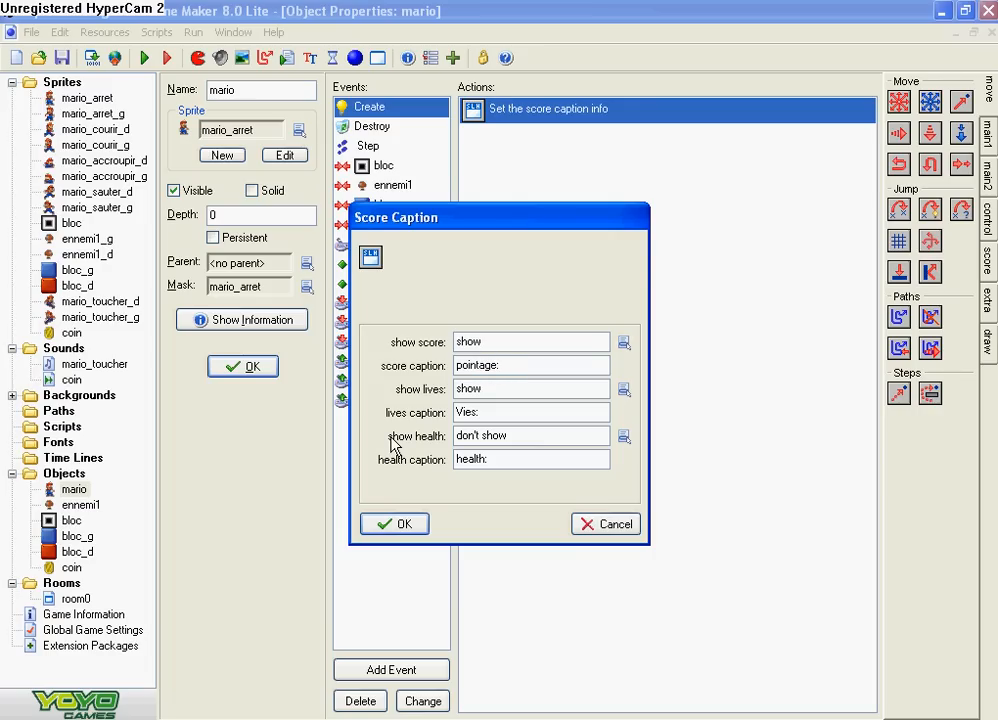
{"action": "key", "text": "BackSpace"}
{"action": "key", "text": "BackSpace"}
{"action": "key", "text": "BackSpace"}
{"action": "key", "text": "BackSpace"}
{"action": "key", "text": "BackSpace"}
{"action": "key", "text": "BackSpace"}
{"action": "key", "text": "BackSpace"}
{"action": "key", "text": "BackSpace"}
{"action": "type", "text": "Pièeces"}
{"action": "key", "text": "End"}
{"action": "key", "text": "BackSpace"}
{"action": "key", "text": "BackSpace"}
{"action": "key", "text": "BackSpace"}
{"action": "key", "text": "BackSpace"}
{"action": "key", "text": "BackSpace"}
{"action": "type", "text": "ces:"}
{"action": "key", "text": "BackSpace"}
{"action": "type", "text": ":"}
{"action": "key", "text": "BackSpace"}
{"action": "left_click", "coordinate": [417, 528]}
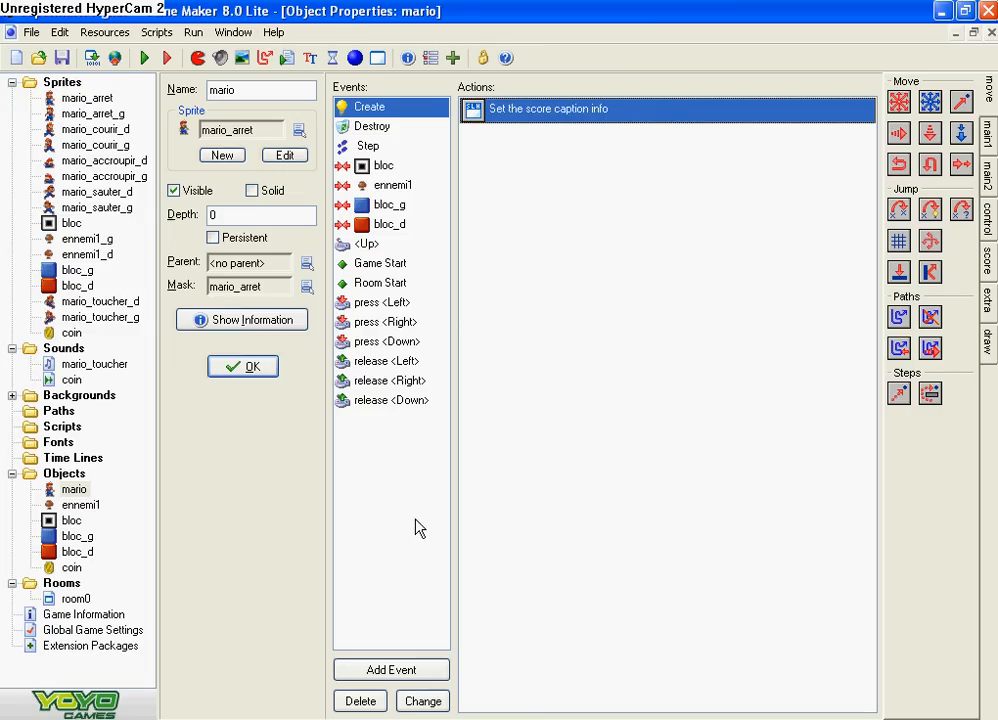
- Run the game, collect the whole coin row with Mario to check the counter in the window caption, and close the game
{"action": "left_click", "coordinate": [145, 60]}
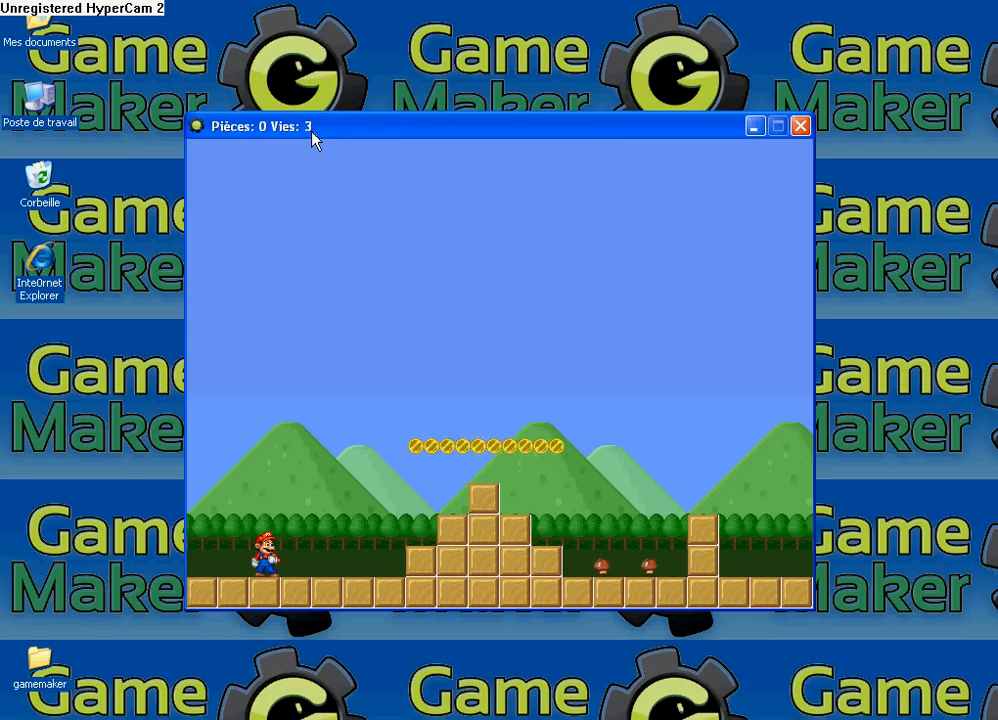
{"action": "key", "text": "Right"}
{"action": "key", "text": "Up"}
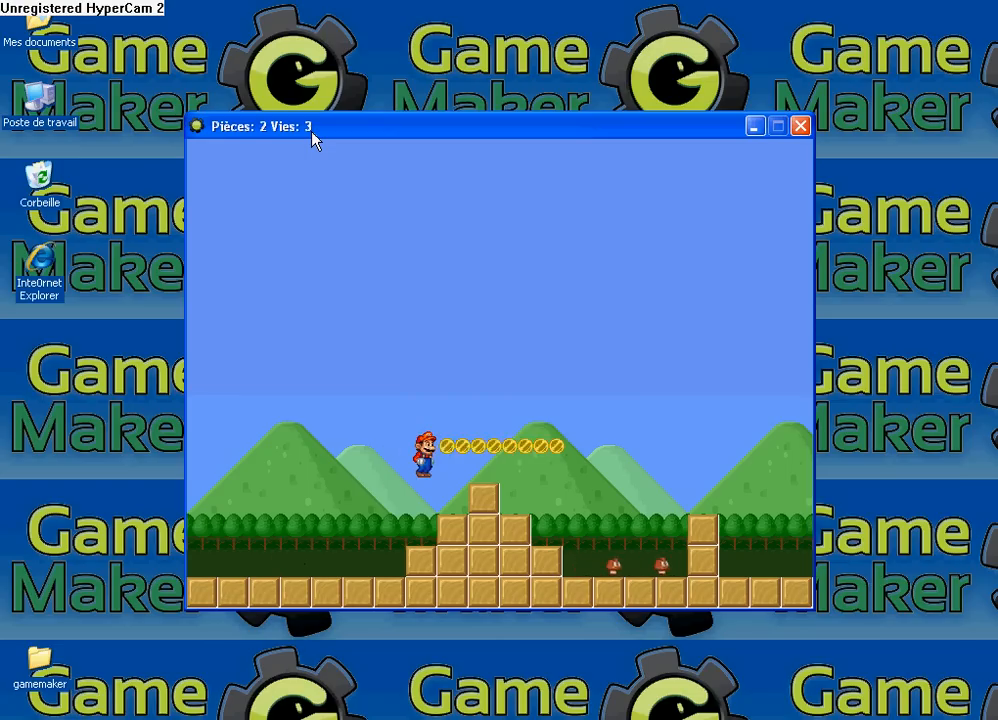
{"action": "key", "text": "Up"}
{"action": "key", "text": "Right"}
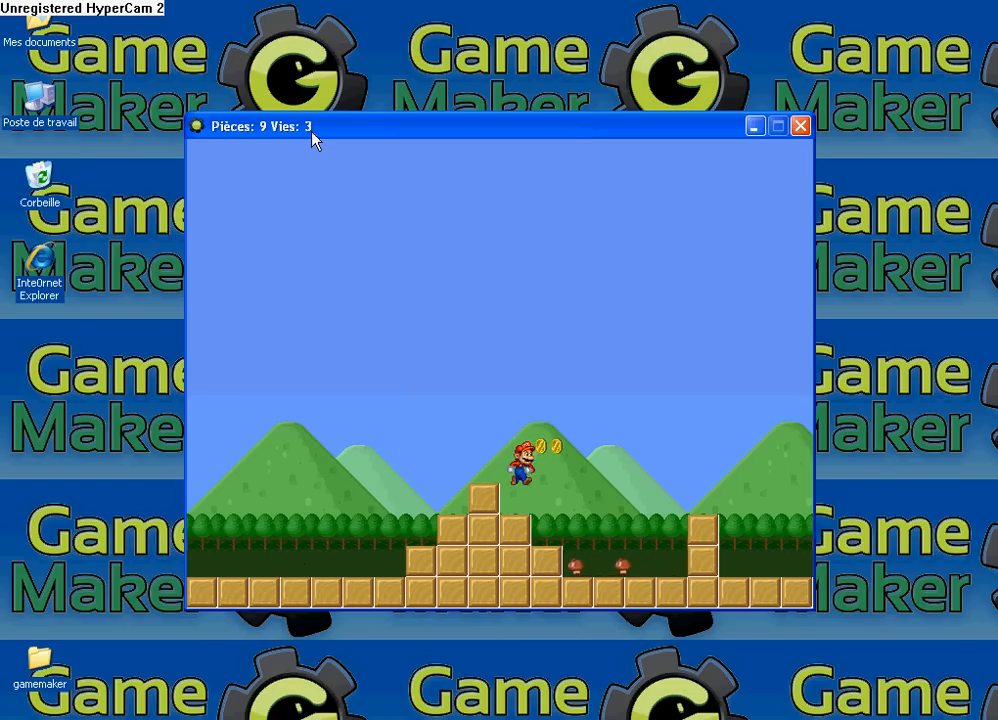
{"action": "key", "text": "Right"}
{"action": "key", "text": "Up"}
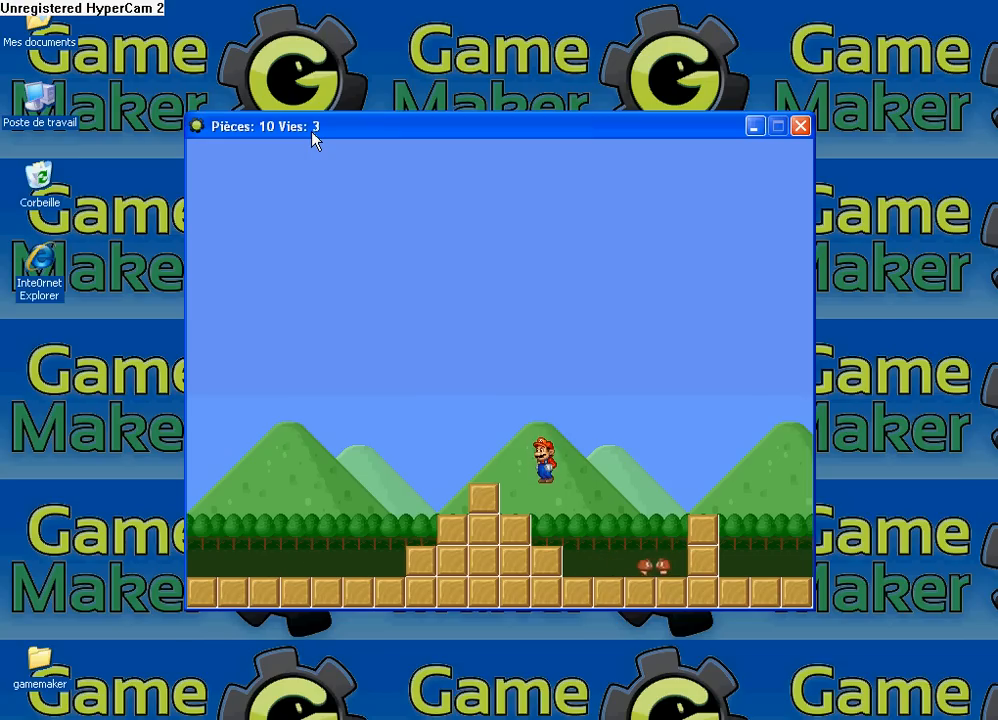
{"action": "key", "text": "Up"}
{"action": "key", "text": "Left"}
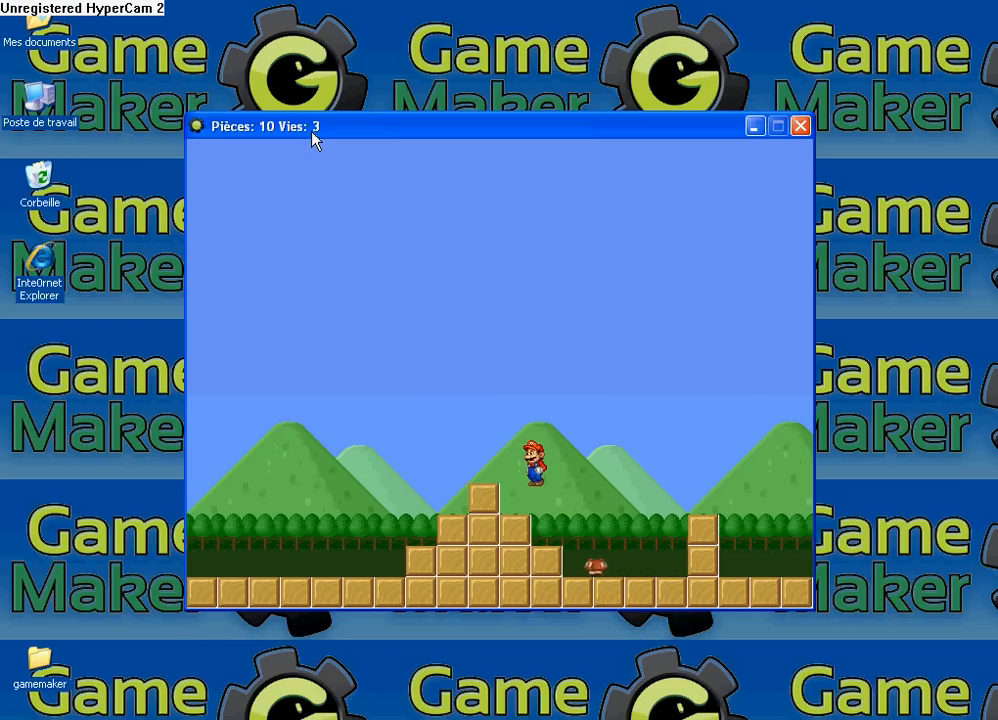
{"action": "key", "text": "Up"}
{"action": "key", "text": "Left"}
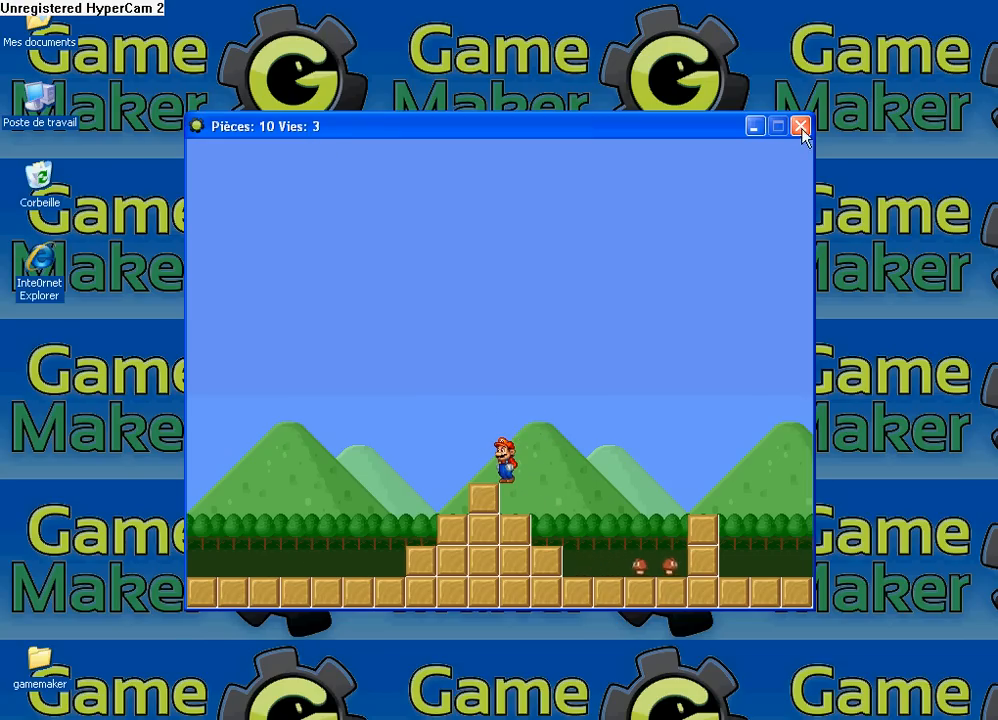
{"action": "left_click", "coordinate": [801, 127]}
- Close the mario object and room0, removing the instances outside the room, and save the game
{"action": "left_click", "coordinate": [263, 374]}
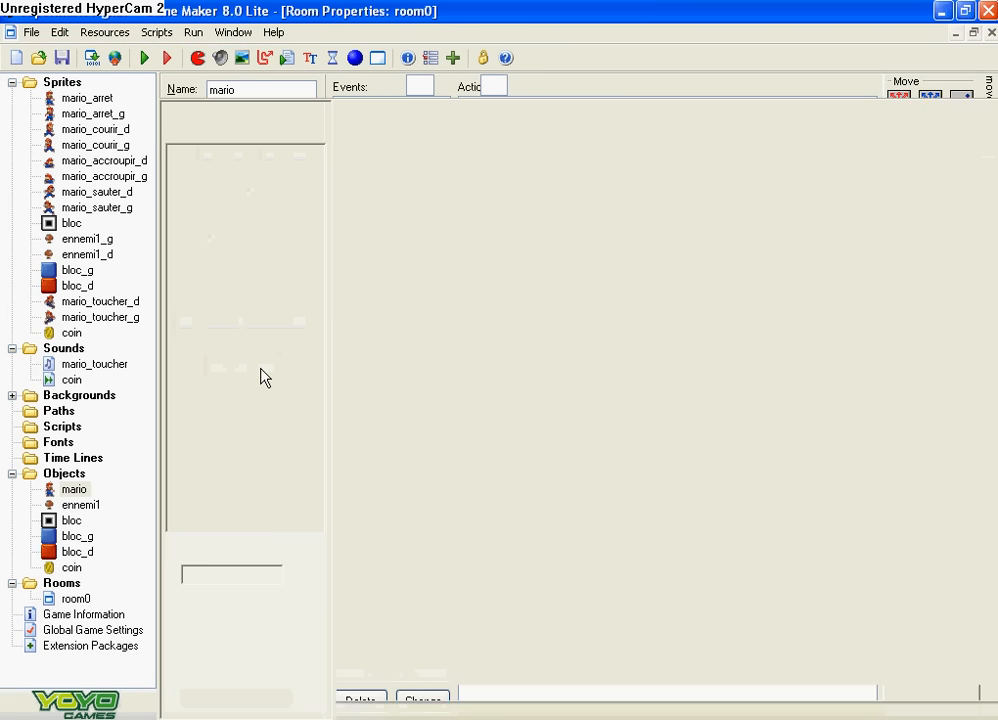
{"action": "left_click", "coordinate": [175, 85]}
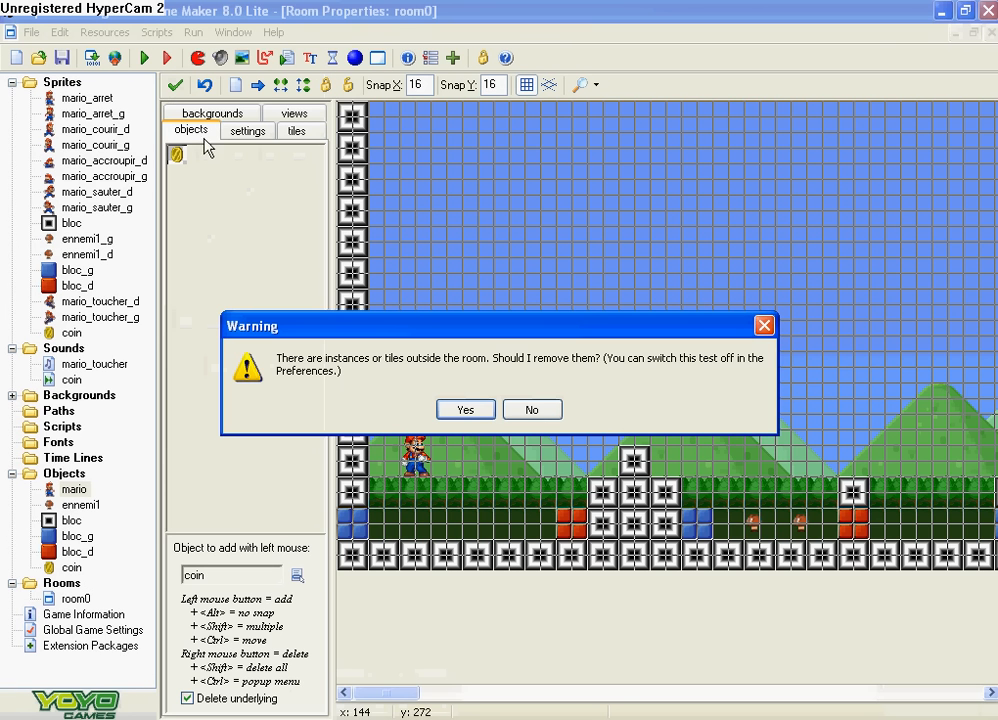
{"action": "left_click", "coordinate": [470, 410]}
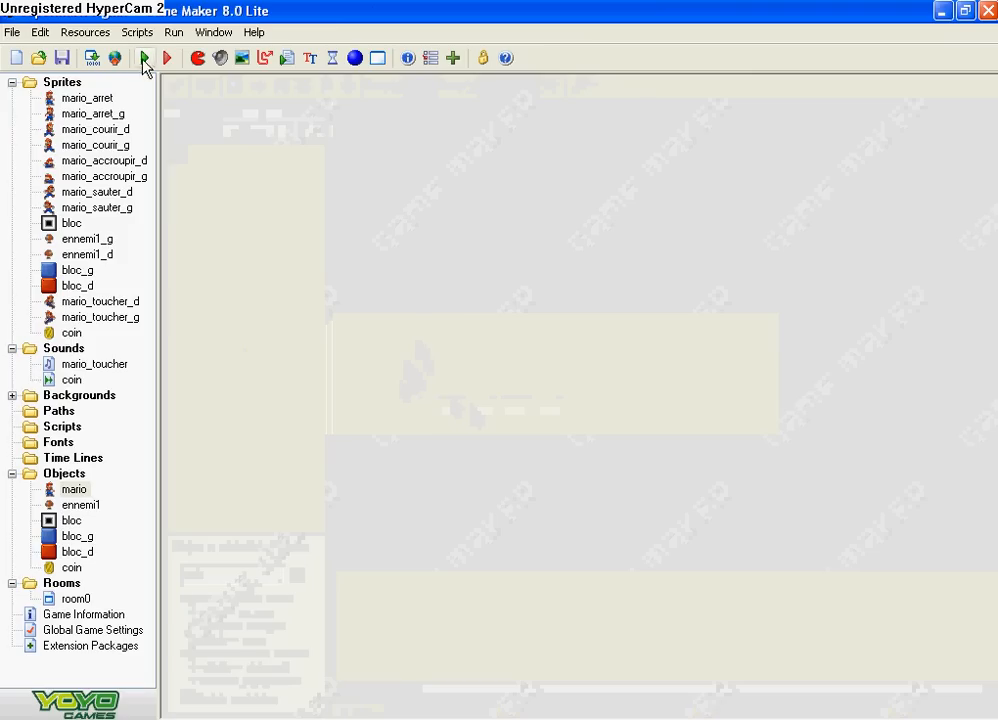
{"action": "left_click", "coordinate": [62, 60]}
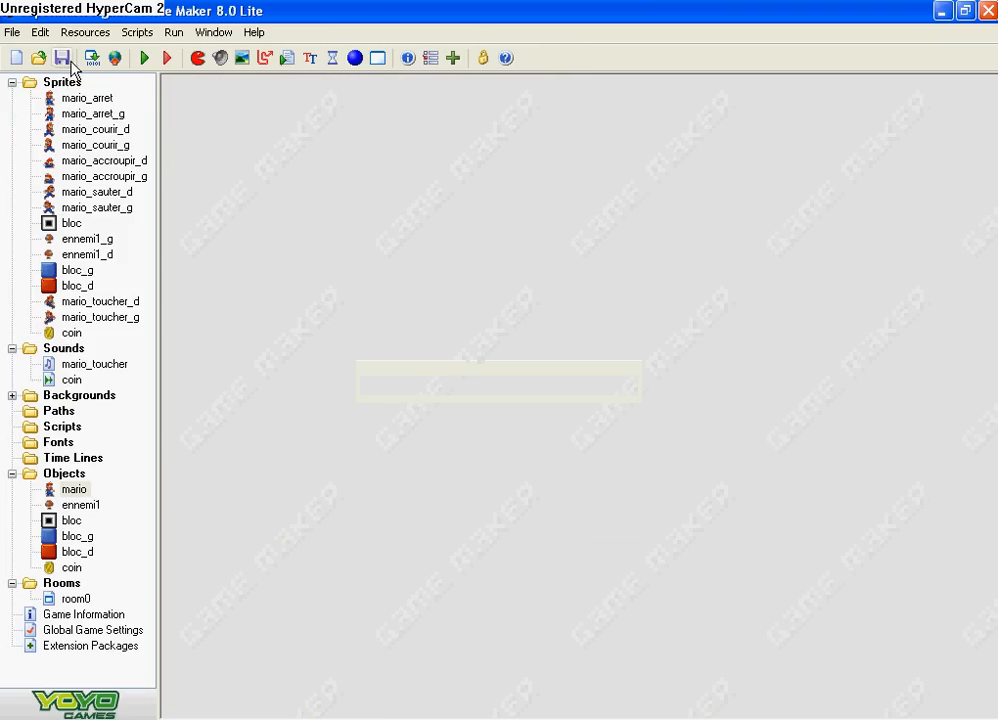